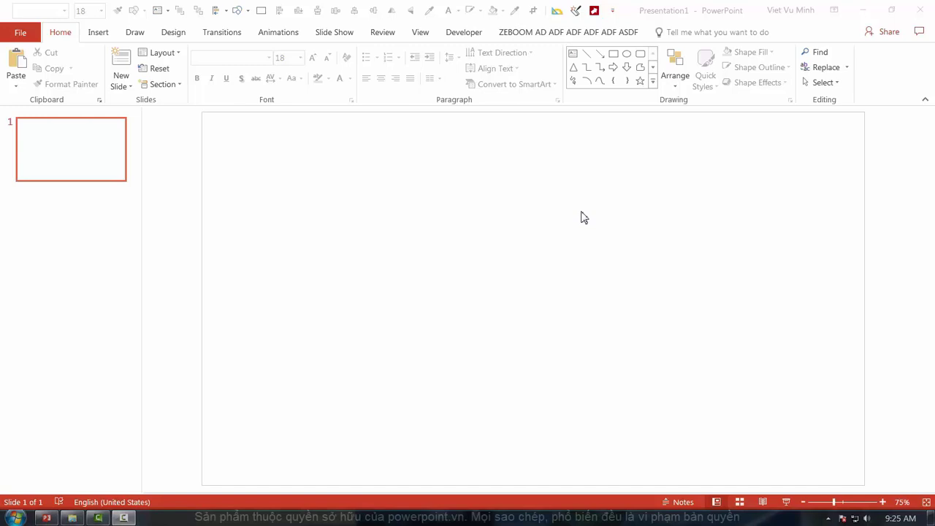
# Draw a blue rectangle, about 2.2" wide by 1.86" tall, in the slide's upper-left area.
pyautogui.click(612, 57)
pyautogui.moveTo(328, 160); pyautogui.dragTo(385, 206)
pyautogui.press('Escape')
pyautogui.click(612, 53)
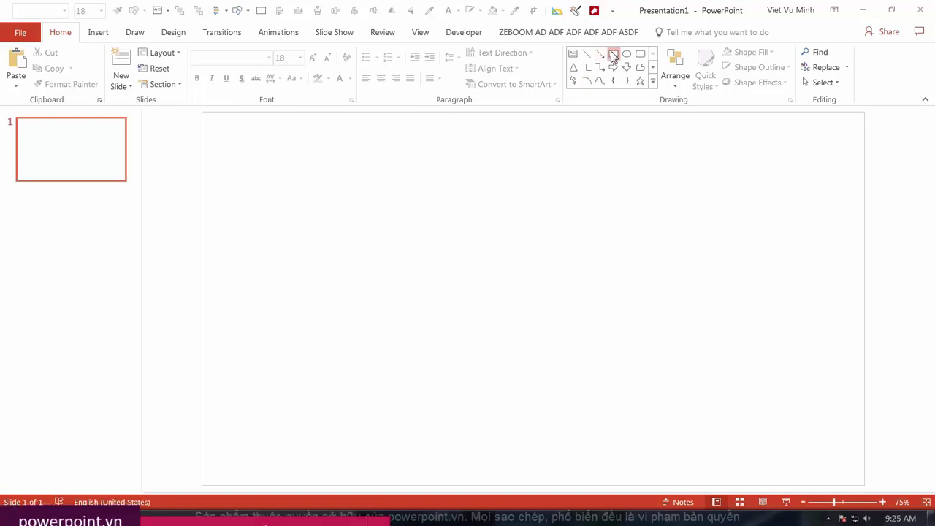
pyautogui.moveTo(293, 188); pyautogui.dragTo(404, 281)
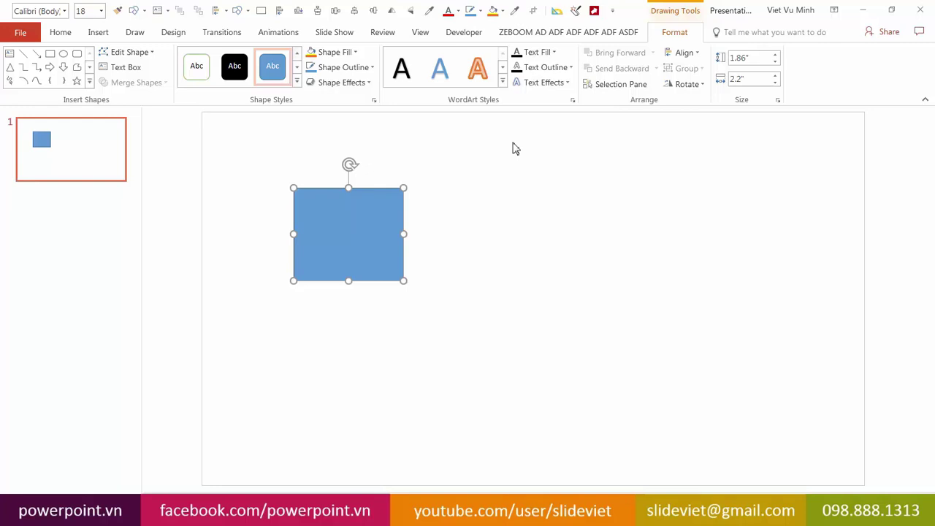
pyautogui.rightClick(320, 221)
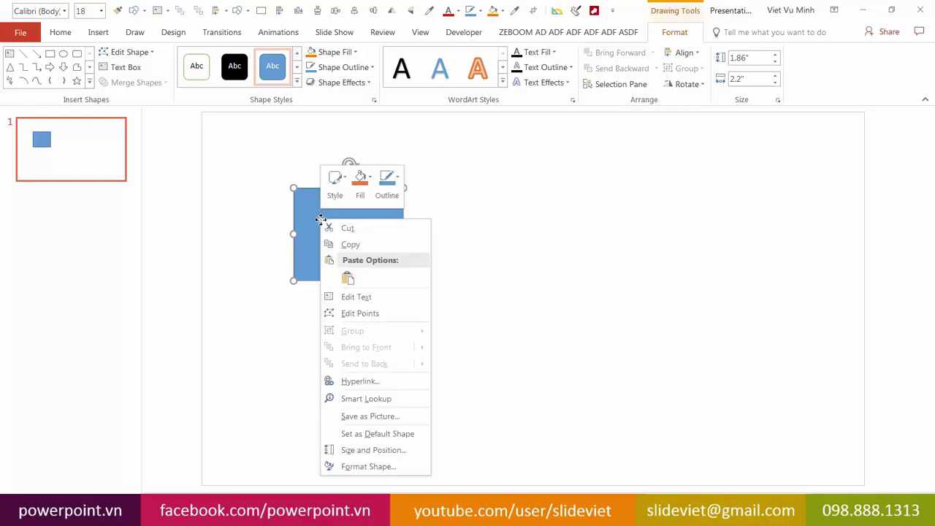
pyautogui.click(382, 467)
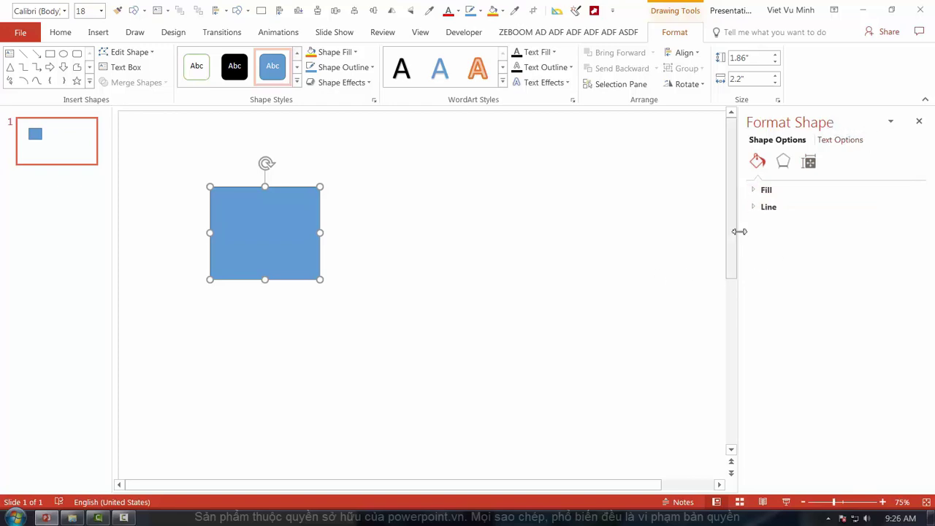
pyautogui.click(756, 191)
pyautogui.click(752, 361)
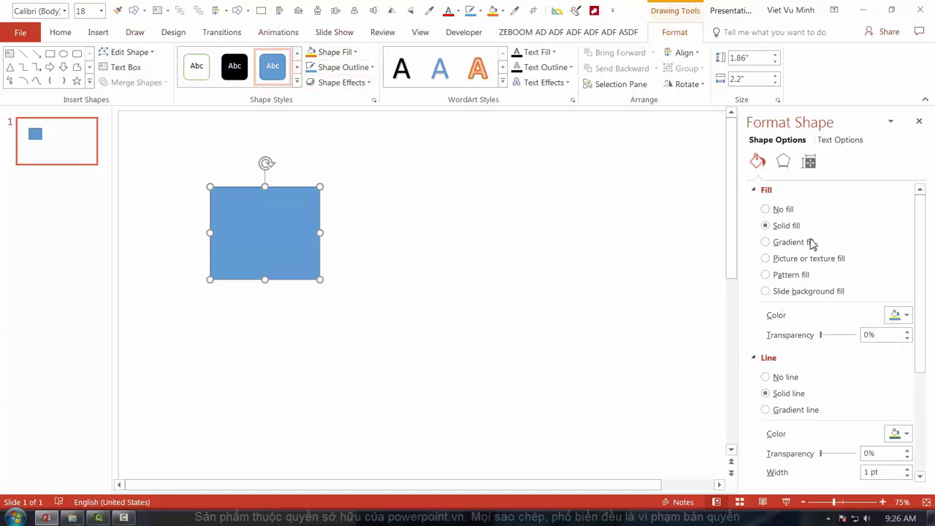
pyautogui.click(356, 53)
pyautogui.moveTo(351, 241)
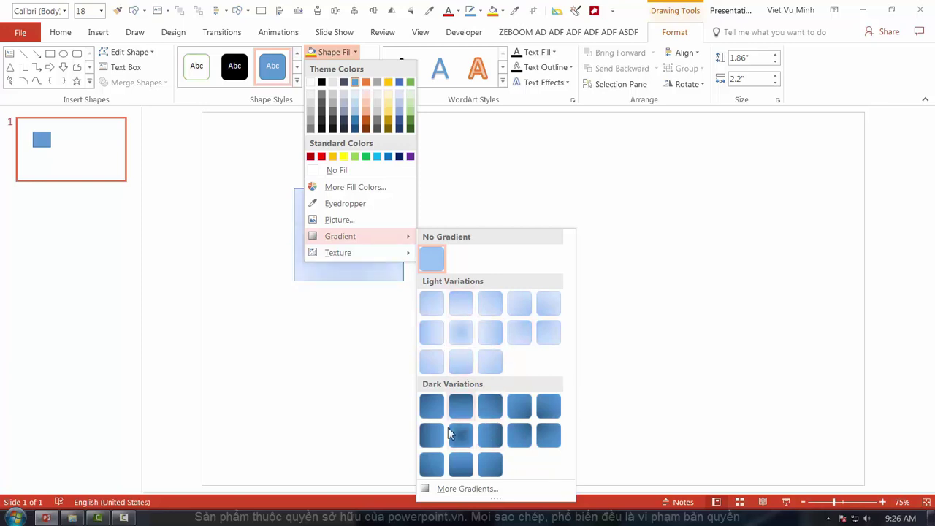
pyautogui.click(465, 489)
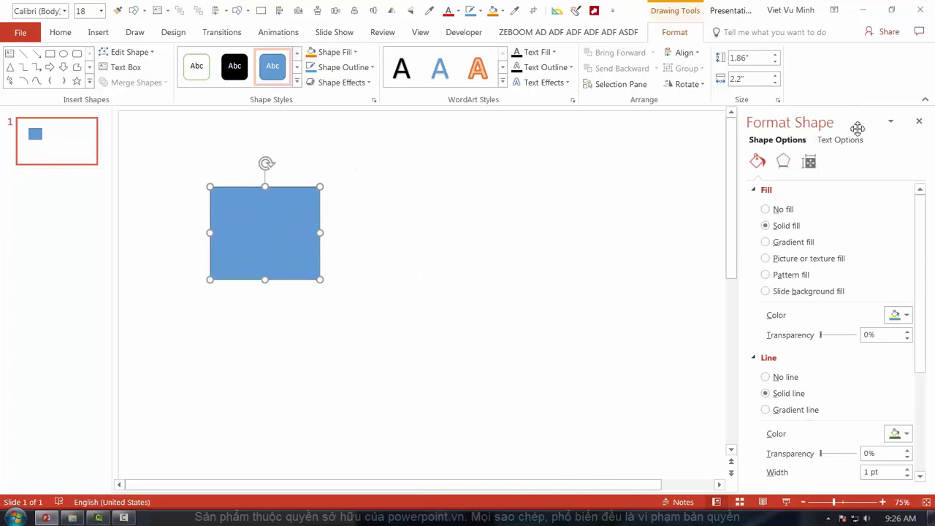
pyautogui.click(919, 121)
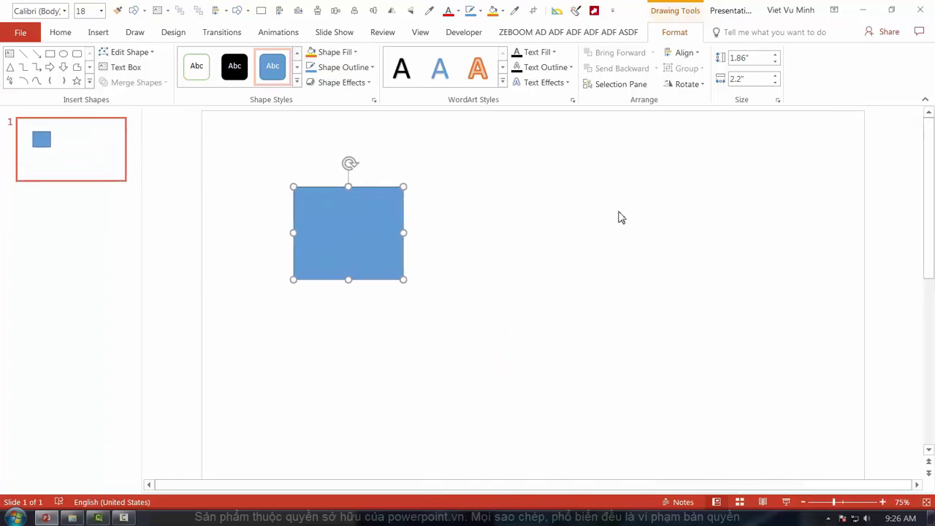
# Open Format Shape for the rectangle and browse the outline weights and bevel effects without changing anything.
pyautogui.rightClick(377, 233)
pyautogui.click(413, 479)
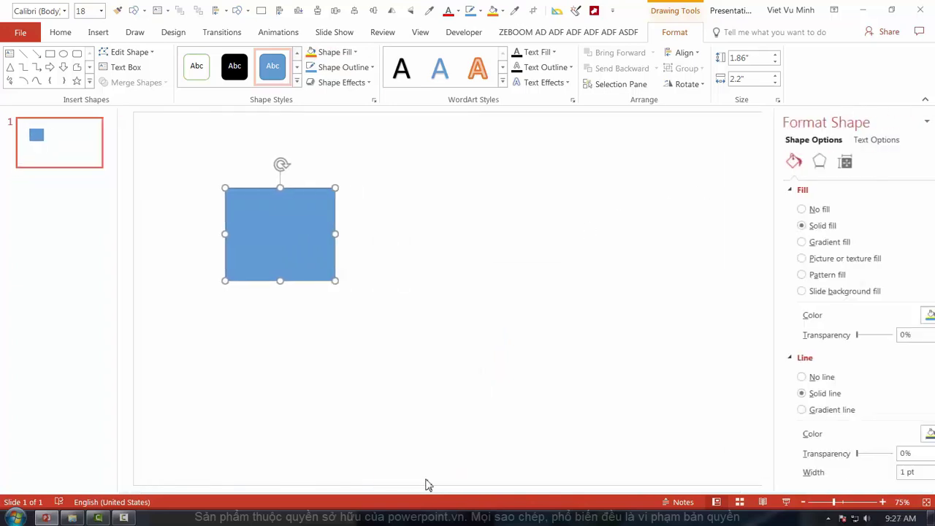
pyautogui.click(372, 68)
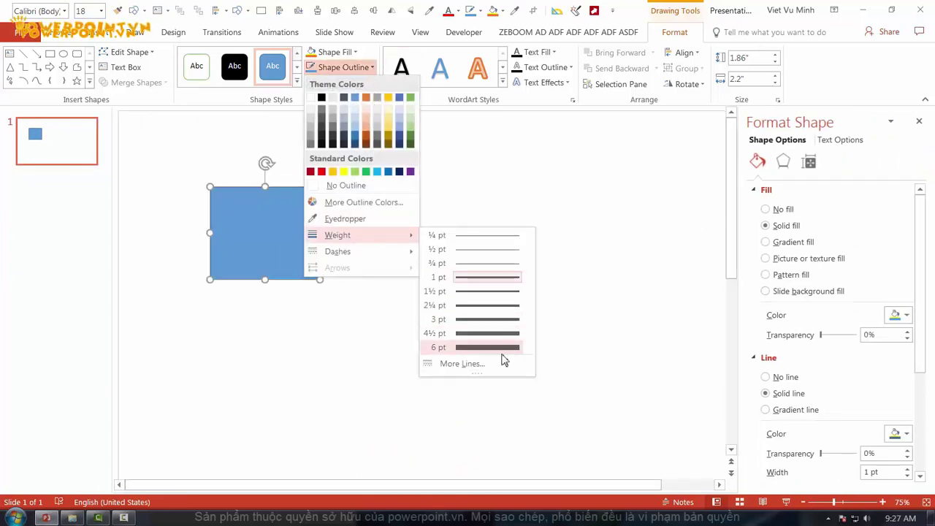
pyautogui.click(462, 133)
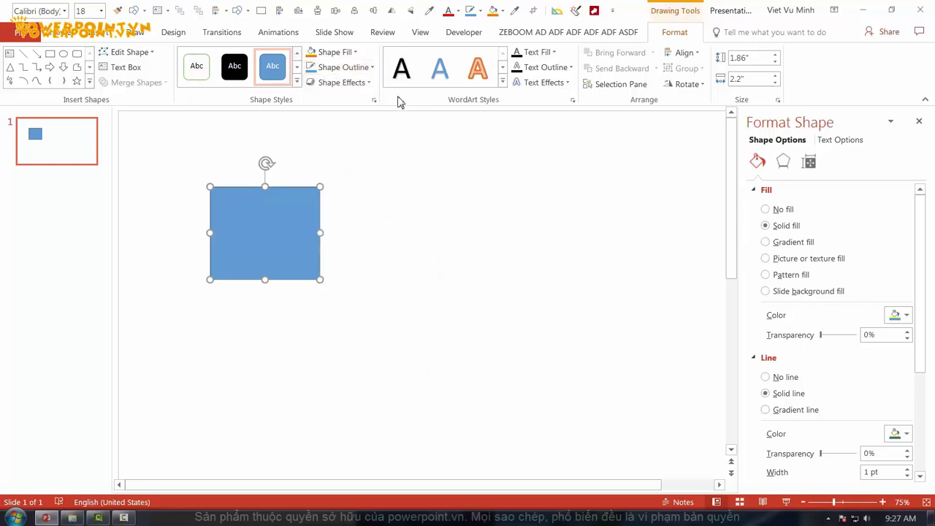
pyautogui.click(342, 82)
pyautogui.moveTo(355, 253)
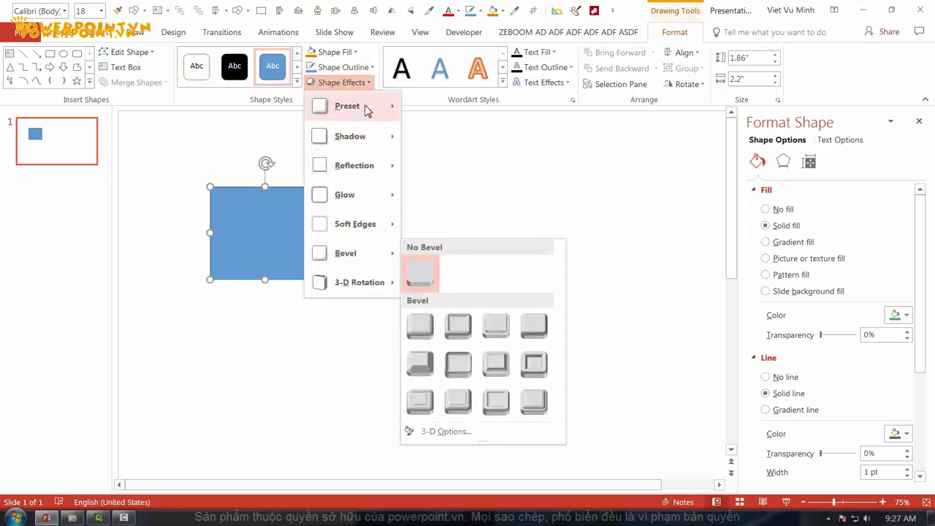
pyautogui.moveTo(365, 109)
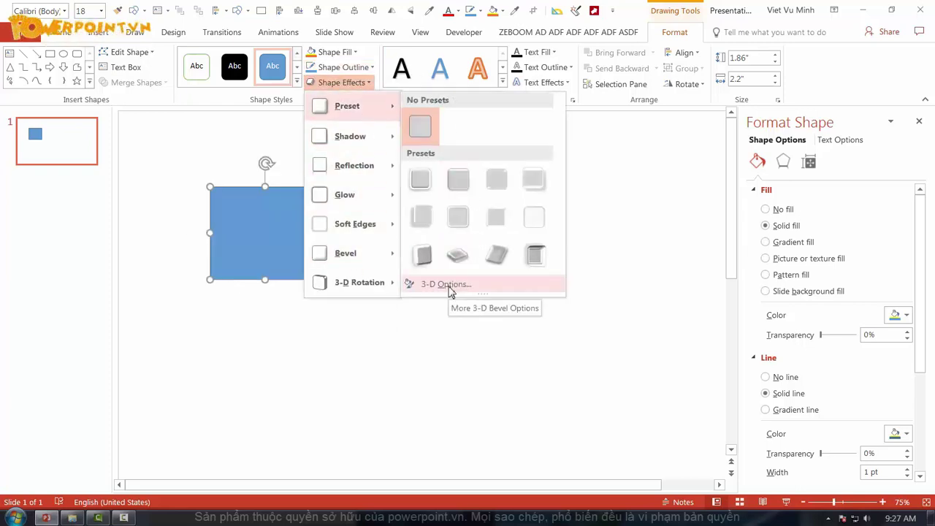
pyautogui.click(789, 193)
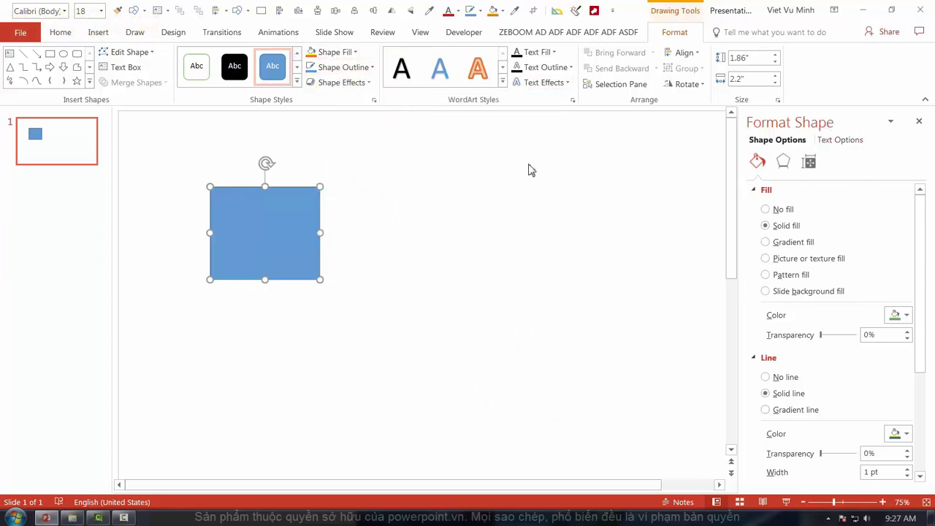
# Collapse Fill & Line, toggle between Text and Shape Options, and nudge the rectangle slightly right.
pyautogui.click(779, 141)
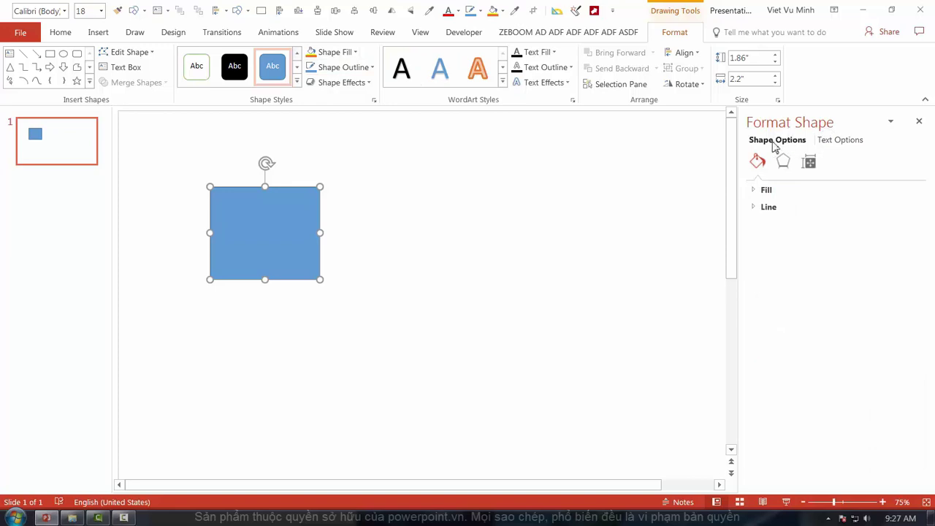
pyautogui.click(848, 142)
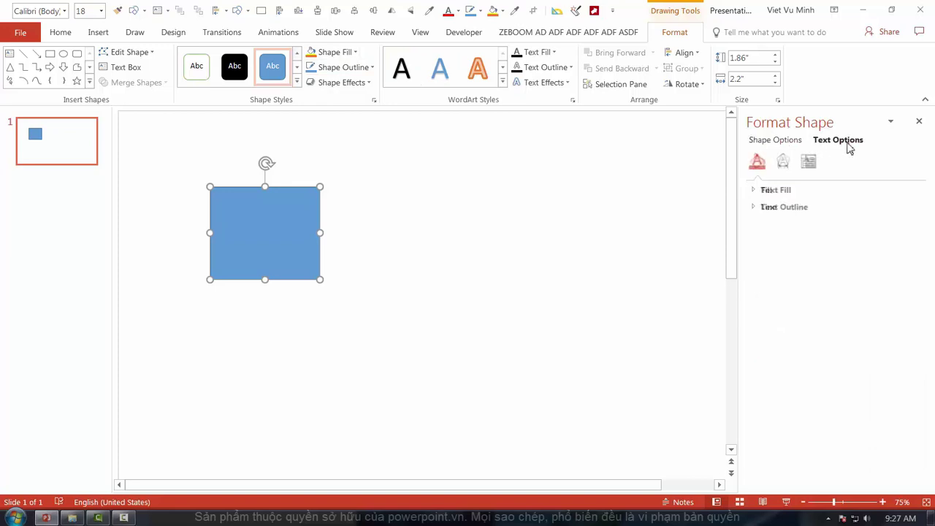
pyautogui.click(792, 143)
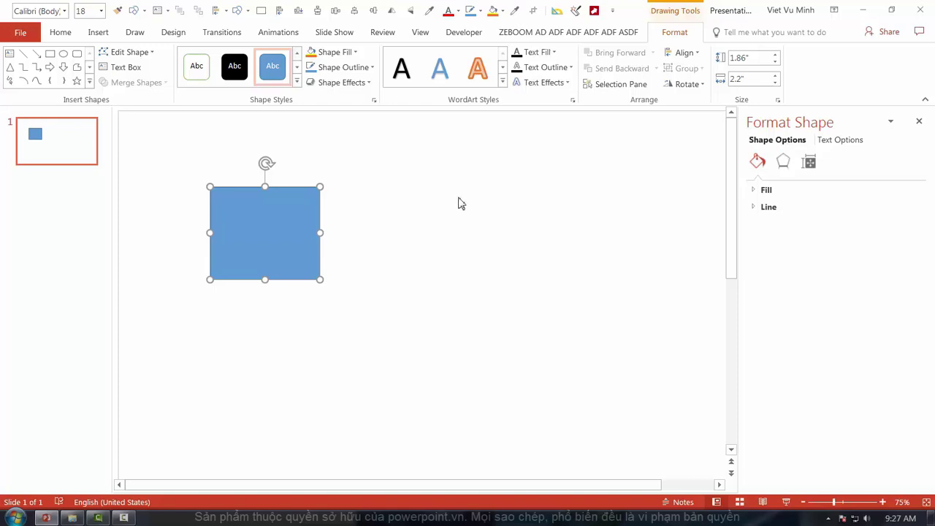
pyautogui.moveTo(246, 227); pyautogui.dragTo(270, 227)
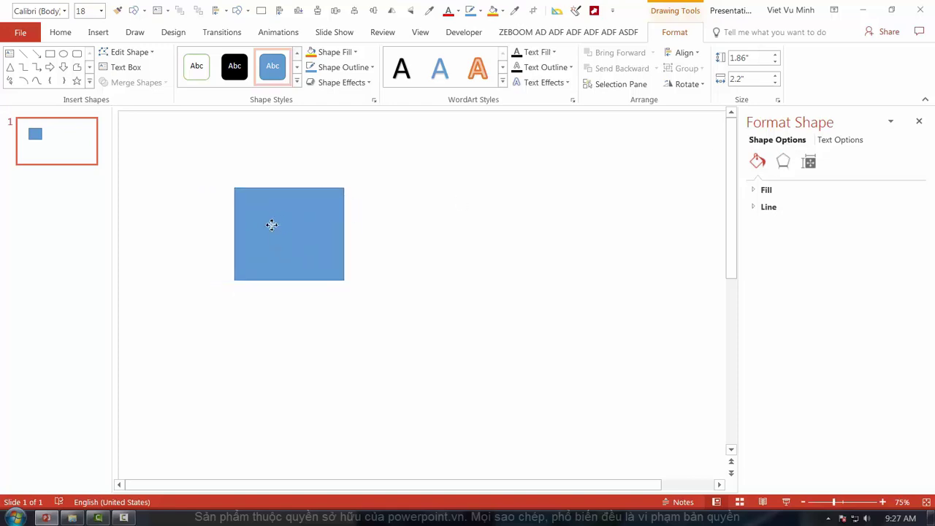
pyautogui.click(840, 140)
# Add a text box reading 'SDF ADF' beside the rectangle, then collapse and re-expand Fill.
pyautogui.click(10, 53)
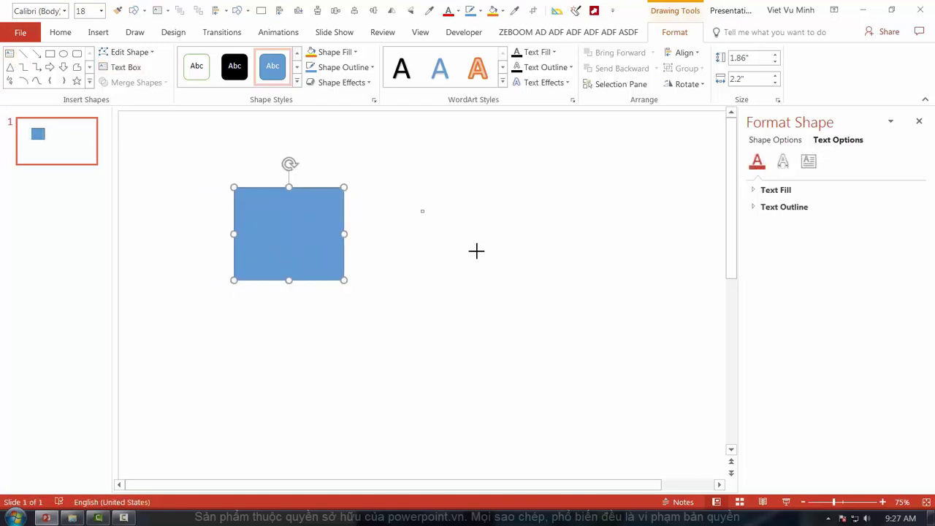
pyautogui.moveTo(420, 210); pyautogui.dragTo(509, 268)
pyautogui.write('SDF ADF')
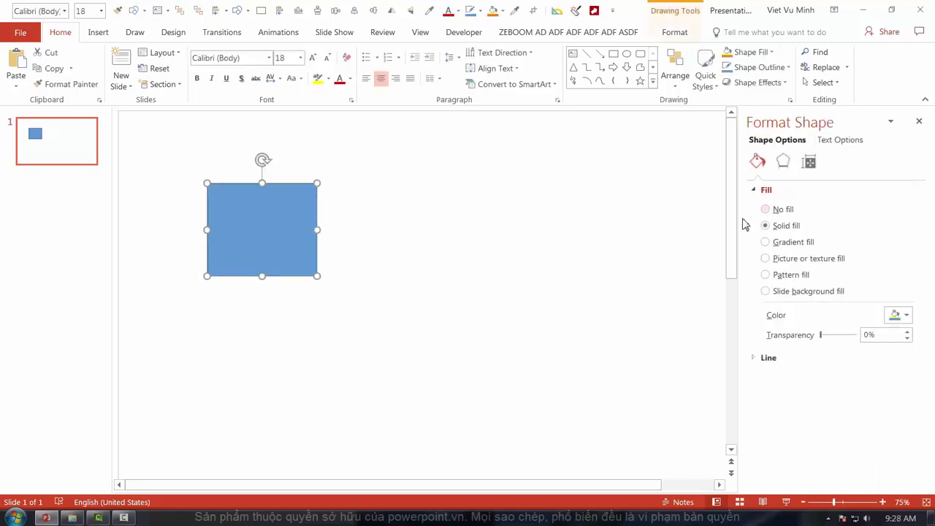
pyautogui.click(767, 191)
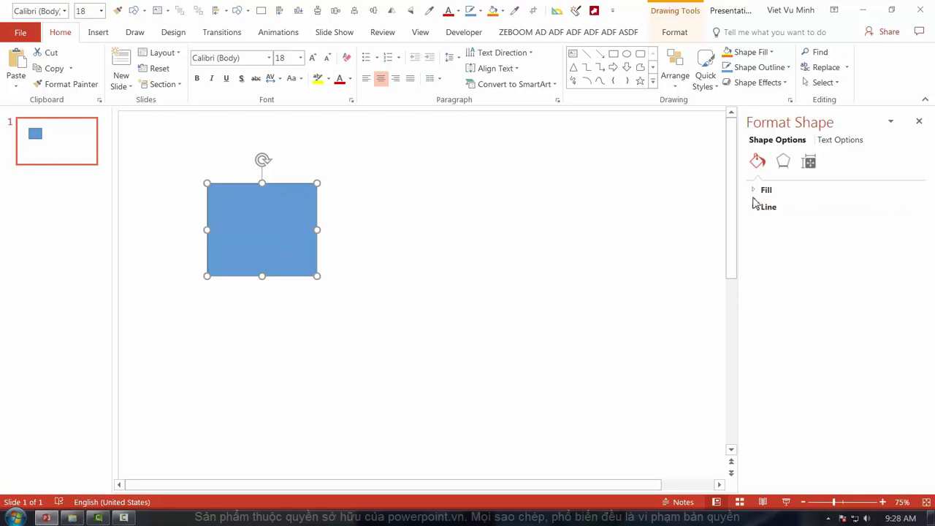
pyautogui.click(764, 191)
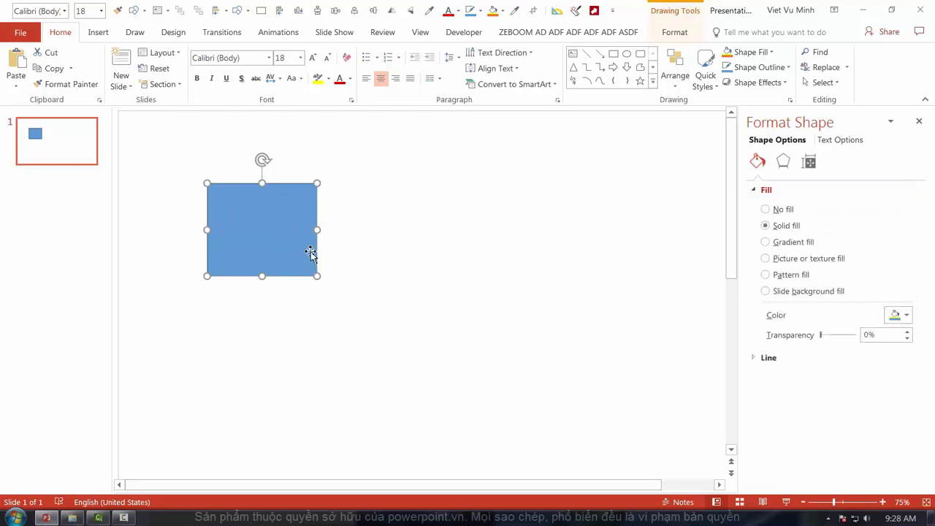
# Refill the rectangle with solid dark slate-blue and zoom the slide view out to 50%.
pyautogui.click(774, 211)
pyautogui.click(436, 242)
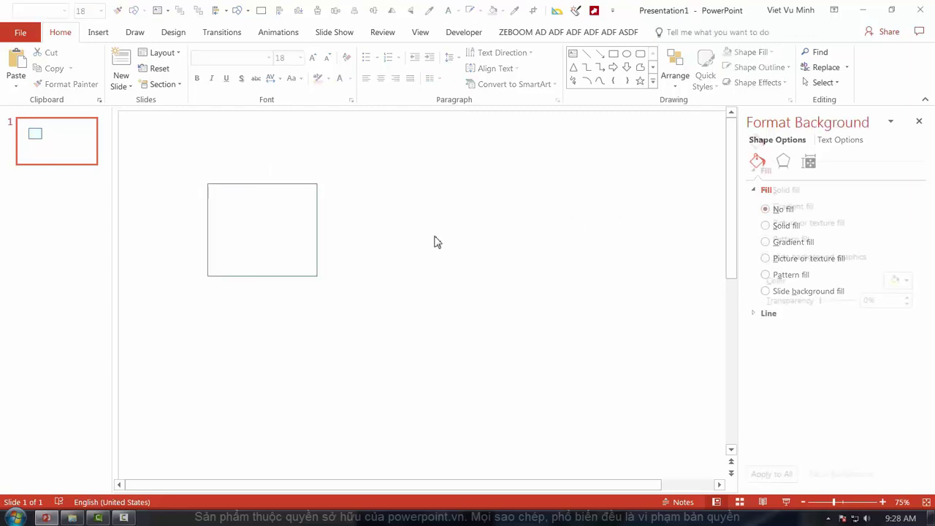
pyautogui.click(317, 214)
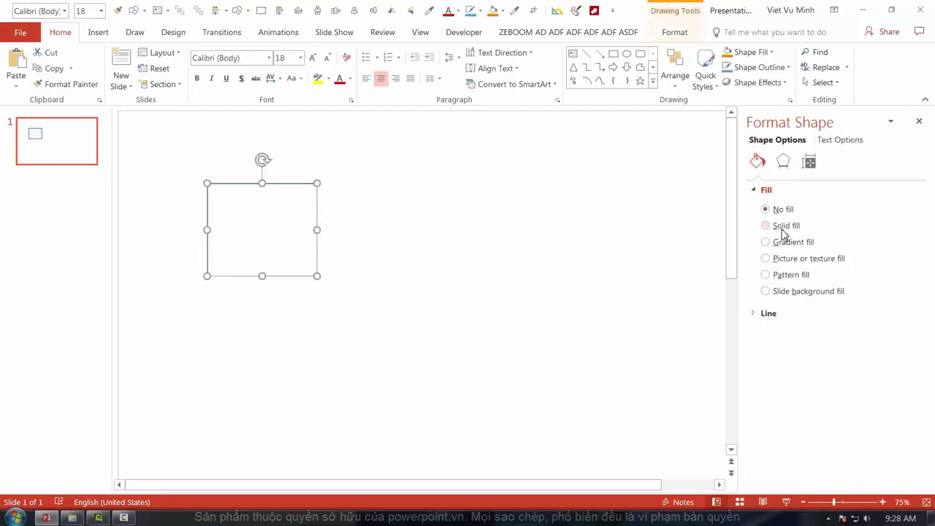
pyautogui.click(783, 228)
pyautogui.click(906, 315)
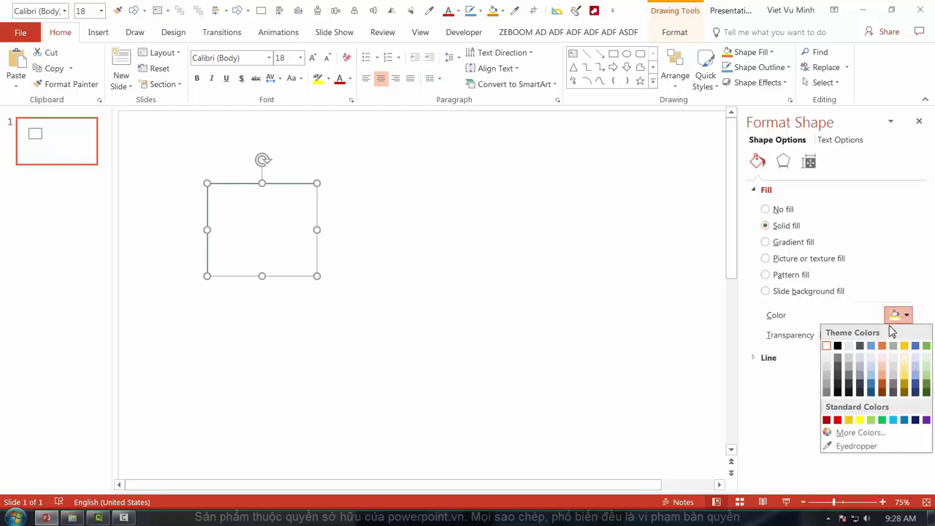
pyautogui.click(860, 344)
pyautogui.click(542, 233)
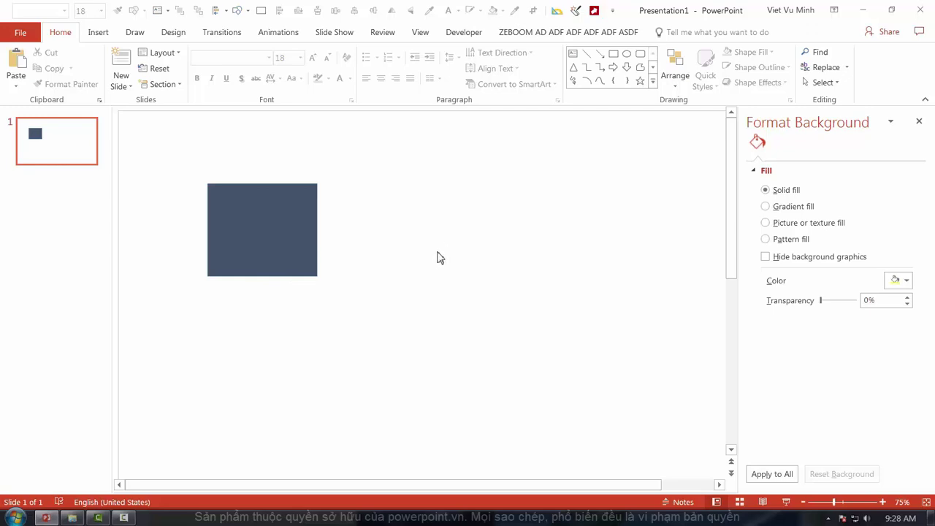
pyautogui.scroll(-3, 438, 258)
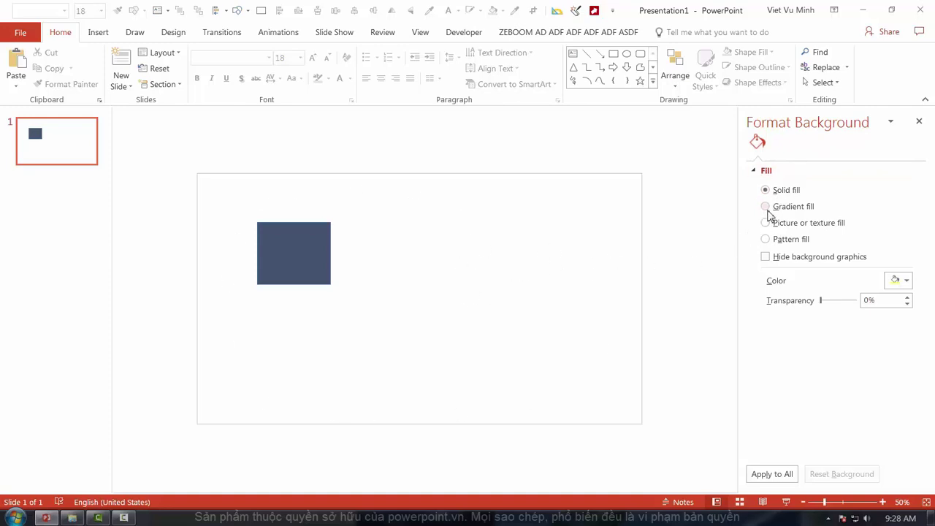
# Try a blue slide background and move the rectangle around, then undo back to white.
pyautogui.click(906, 281)
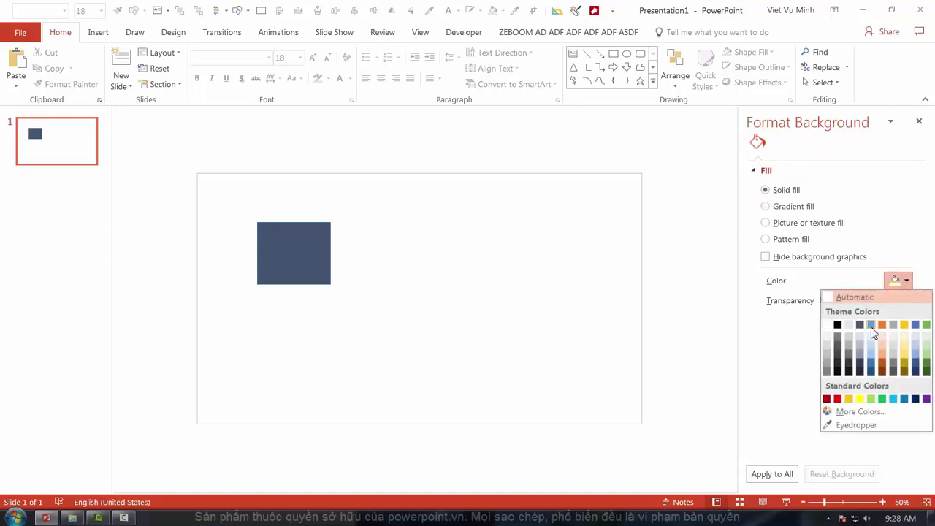
pyautogui.click(872, 327)
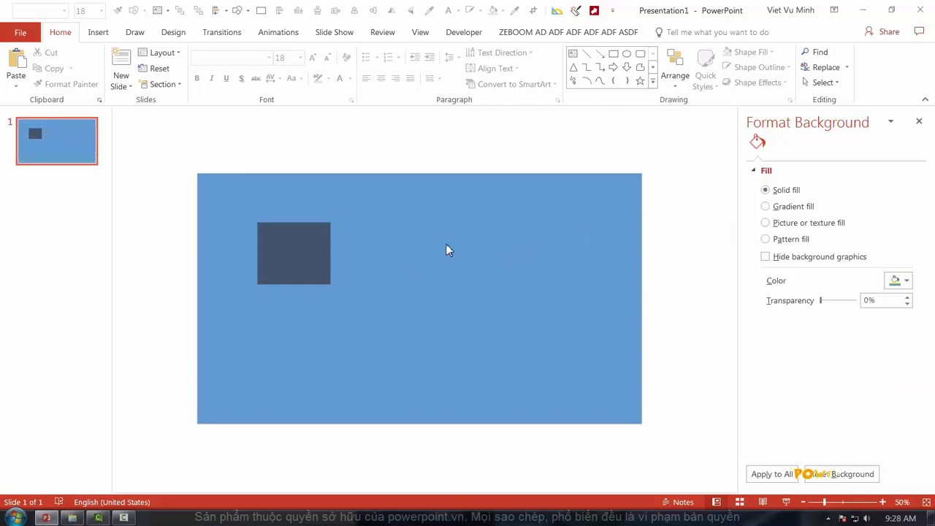
pyautogui.click(317, 256)
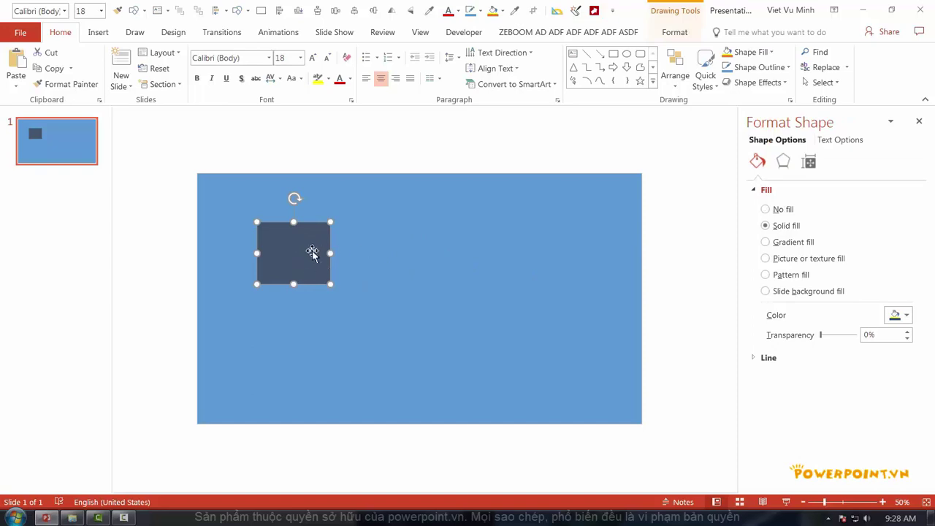
pyautogui.moveTo(312, 252); pyautogui.dragTo(345, 272)
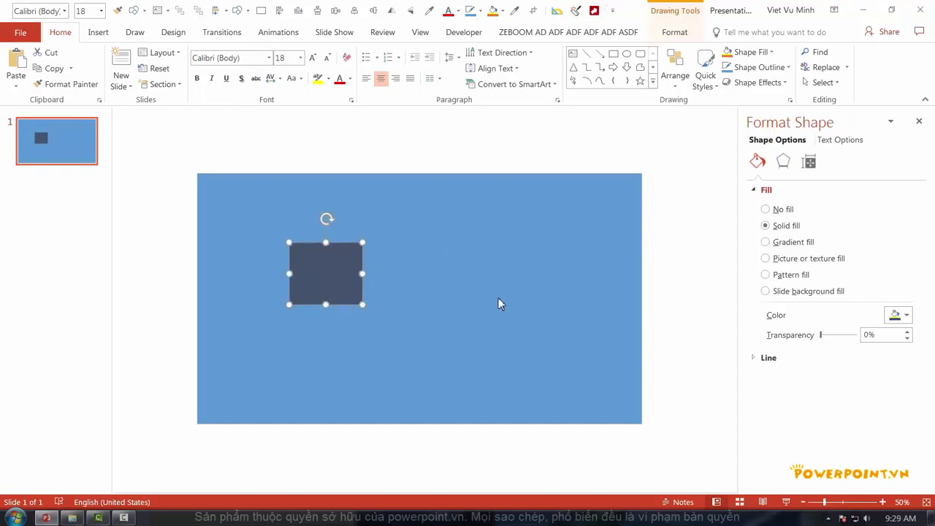
pyautogui.moveTo(322, 274); pyautogui.dragTo(306, 273)
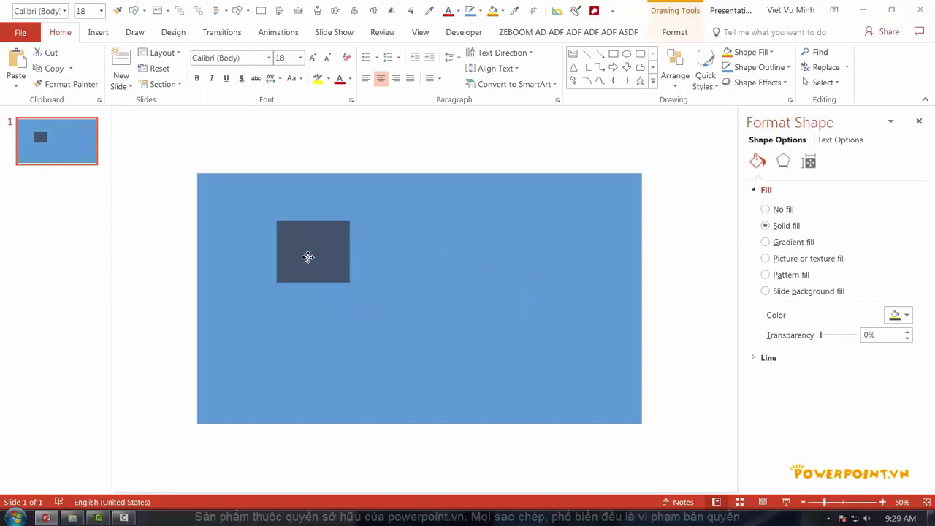
pyautogui.click(685, 281)
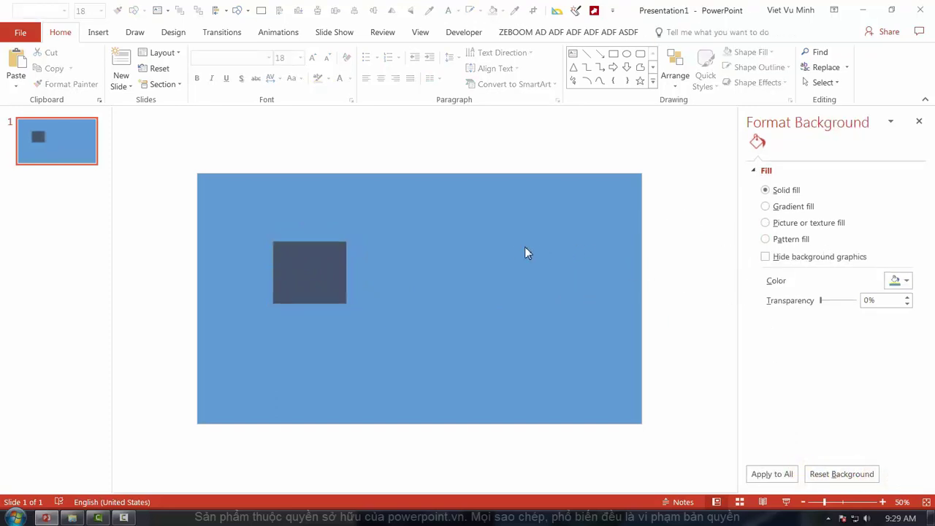
pyautogui.hotkey('ctrl', 'z')
pyautogui.hotkey('ctrl', 'z')
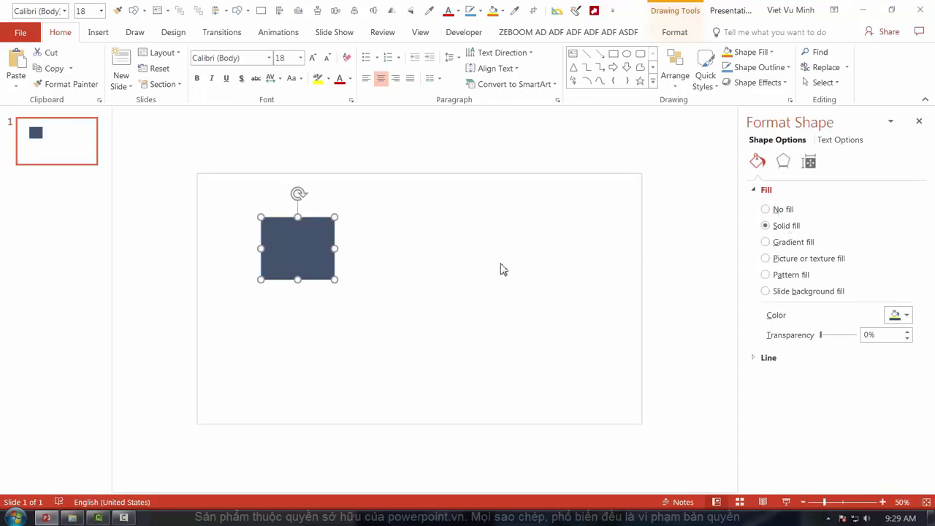
# Fill the rectangle with solid orange, then check the Format tab's Shape Fill list without changes.
pyautogui.click(906, 318)
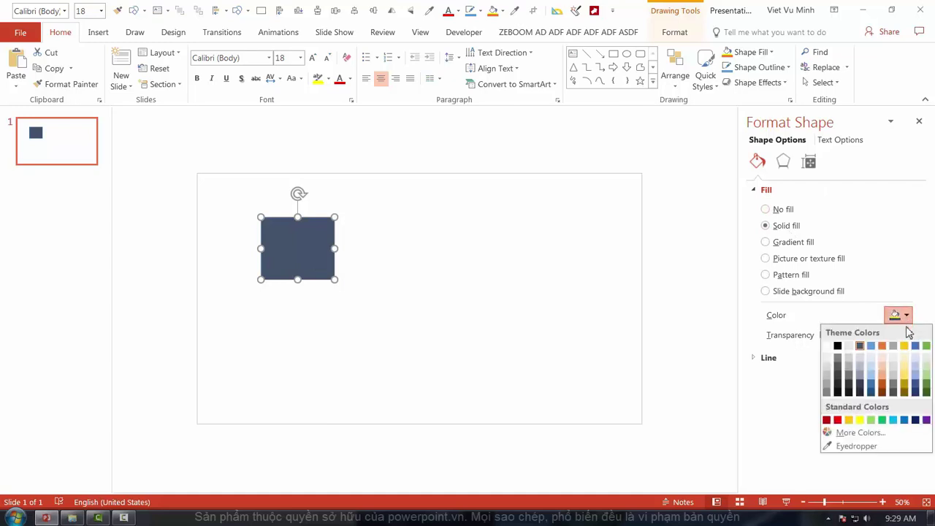
pyautogui.click(905, 346)
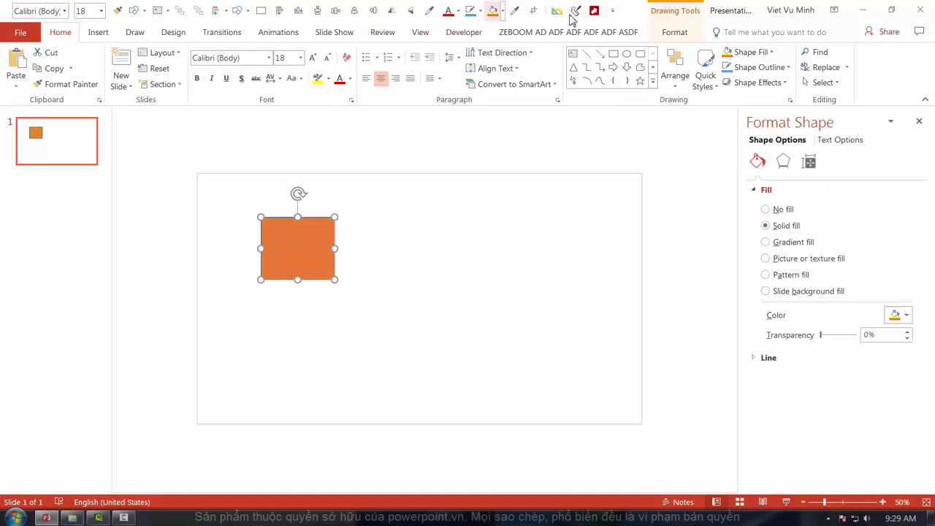
pyautogui.click(674, 32)
pyautogui.click(355, 52)
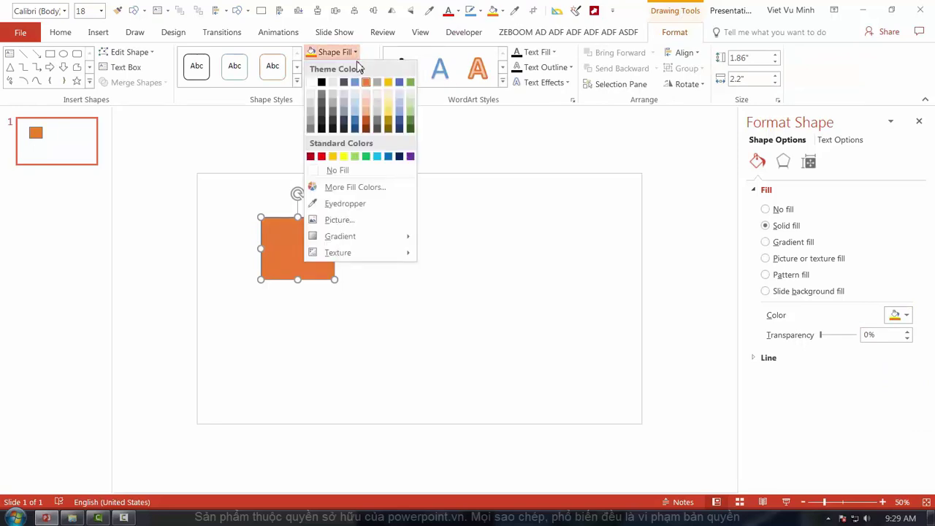
pyautogui.click(352, 52)
pyautogui.click(353, 53)
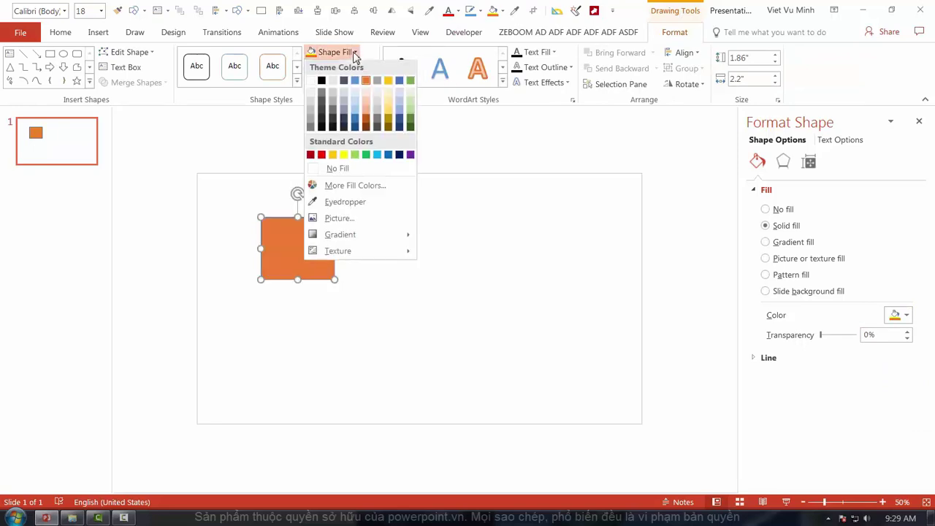
pyautogui.click(488, 240)
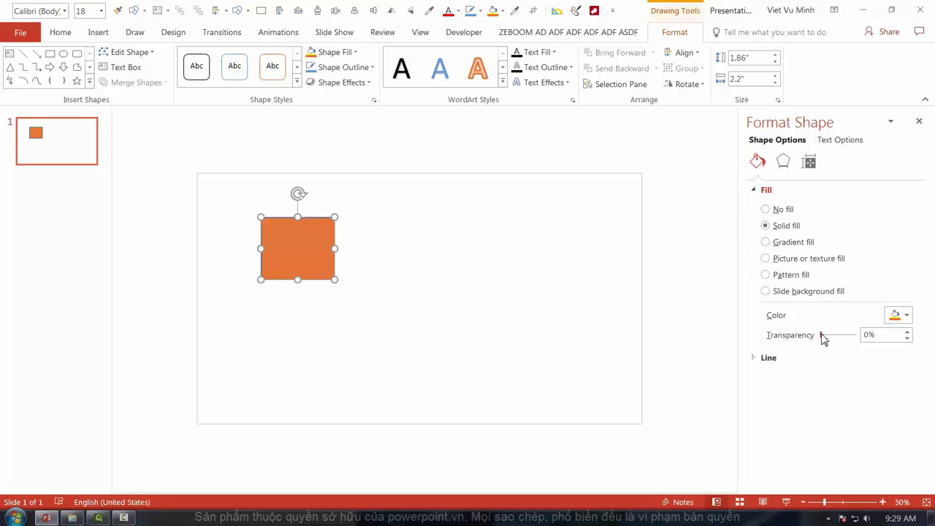
# Make the orange rectangle half transparent and resize it to 3.05" by 3.5" at the left edge.
pyautogui.moveTo(830, 340); pyautogui.dragTo(845, 345)
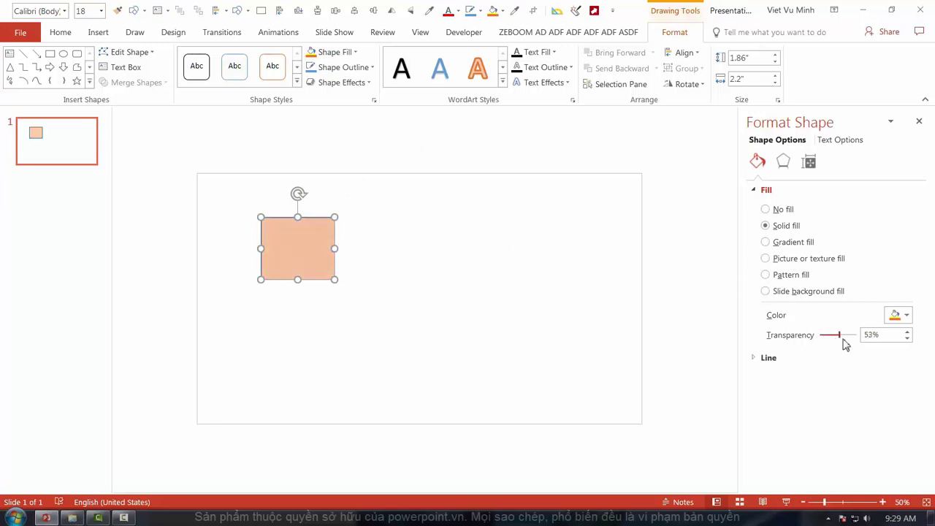
pyautogui.moveTo(321, 266)
pyautogui.mouseDown()
pyautogui.moveTo(220, 257)
pyautogui.moveTo(197, 311)
pyautogui.mouseUp()
pyautogui.moveTo(234, 259); pyautogui.dragTo(263, 256)
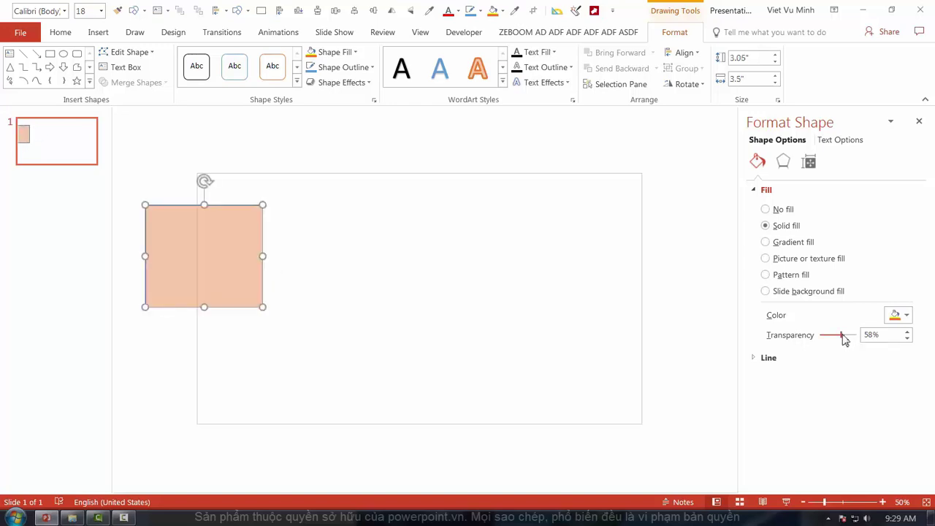
# Fine-tune the rectangle's transparency until it appears as a light peach box.
pyautogui.moveTo(845, 341)
pyautogui.mouseDown()
pyautogui.moveTo(872, 344)
pyautogui.moveTo(859, 345)
pyautogui.mouseUp()
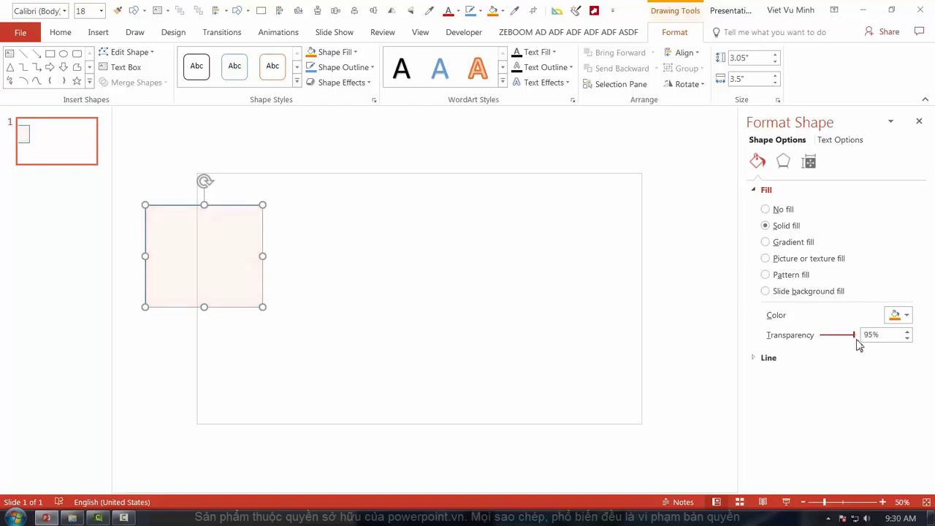
pyautogui.click(681, 288)
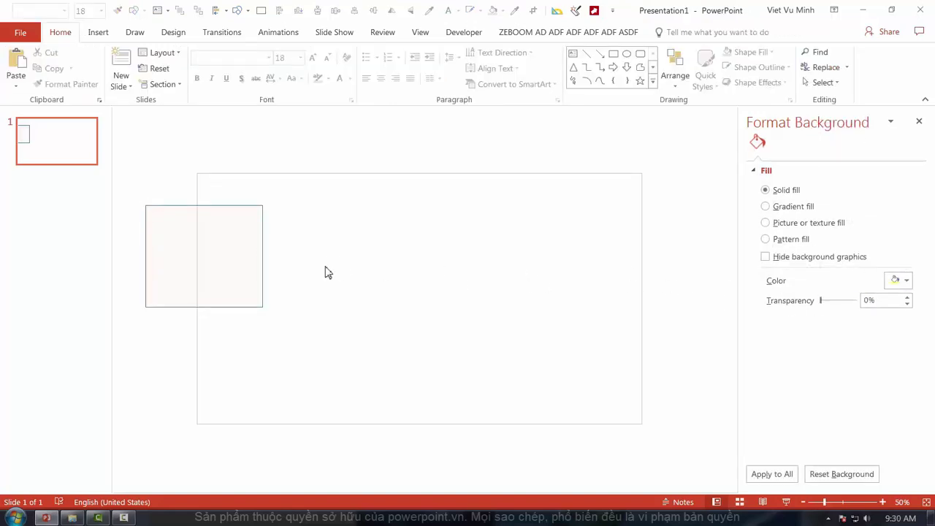
pyautogui.click(248, 243)
pyautogui.moveTo(855, 341); pyautogui.dragTo(845, 338)
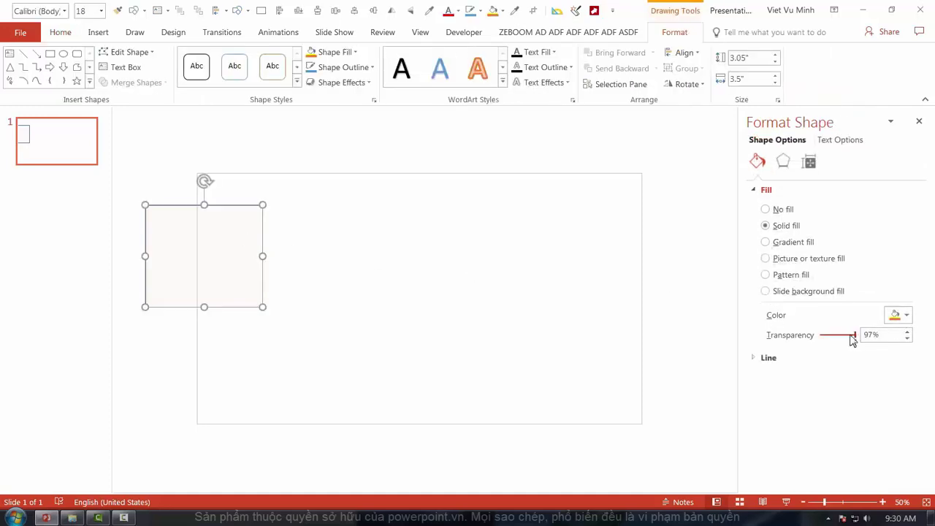
pyautogui.click(574, 265)
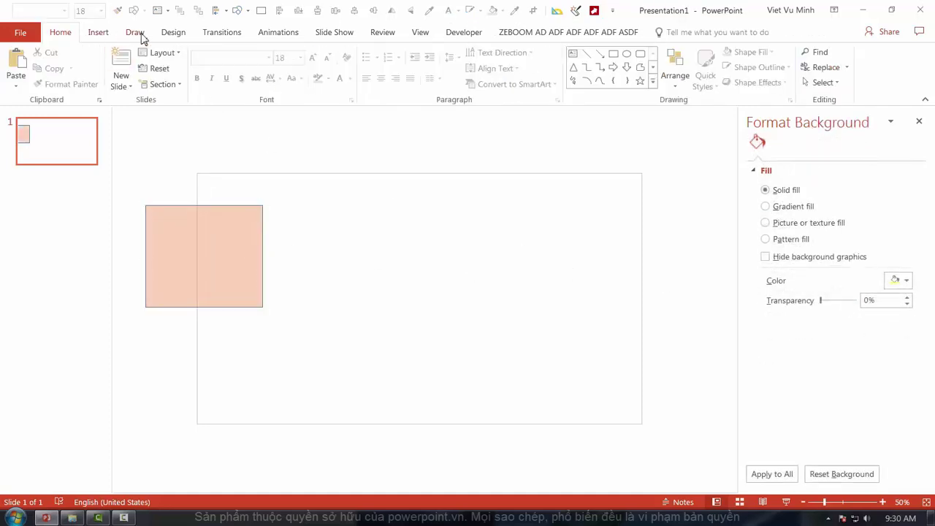
# Draw a new blue rectangle beside the peach box and move the peach box to overlap it.
pyautogui.click(613, 53)
pyautogui.moveTo(327, 230); pyautogui.dragTo(399, 306)
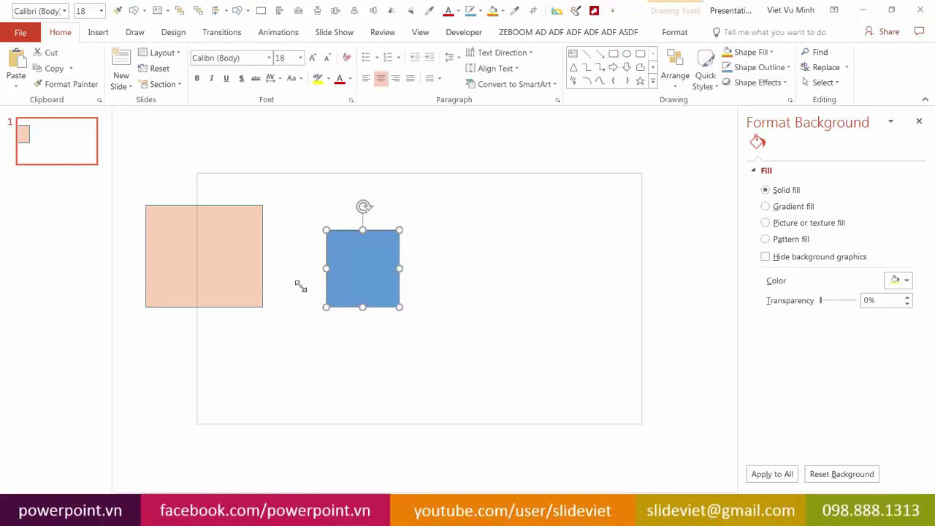
pyautogui.moveTo(250, 270); pyautogui.dragTo(343, 302)
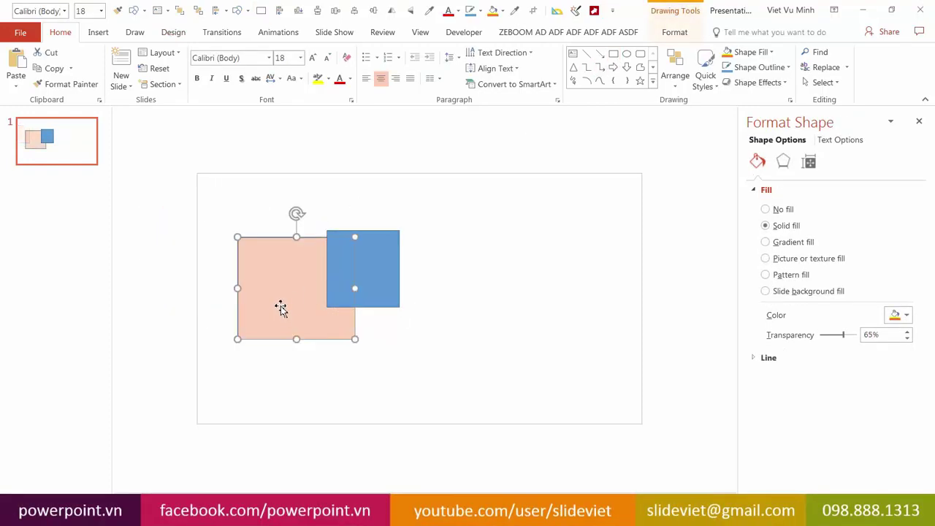
pyautogui.moveTo(262, 307)
pyautogui.mouseDown()
pyautogui.moveTo(278, 317)
pyautogui.moveTo(262, 291)
pyautogui.moveTo(279, 304)
pyautogui.mouseUp()
pyautogui.click(337, 176)
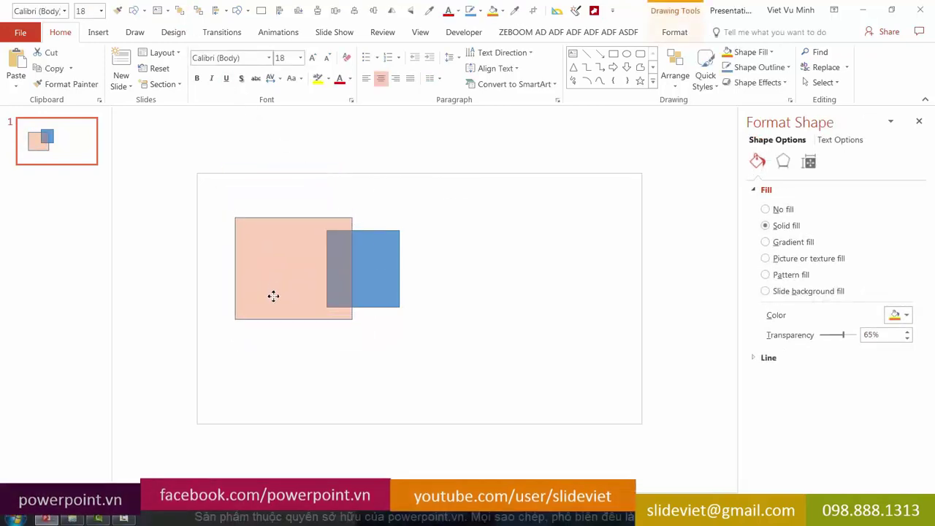
pyautogui.click(534, 290)
pyautogui.click(288, 282)
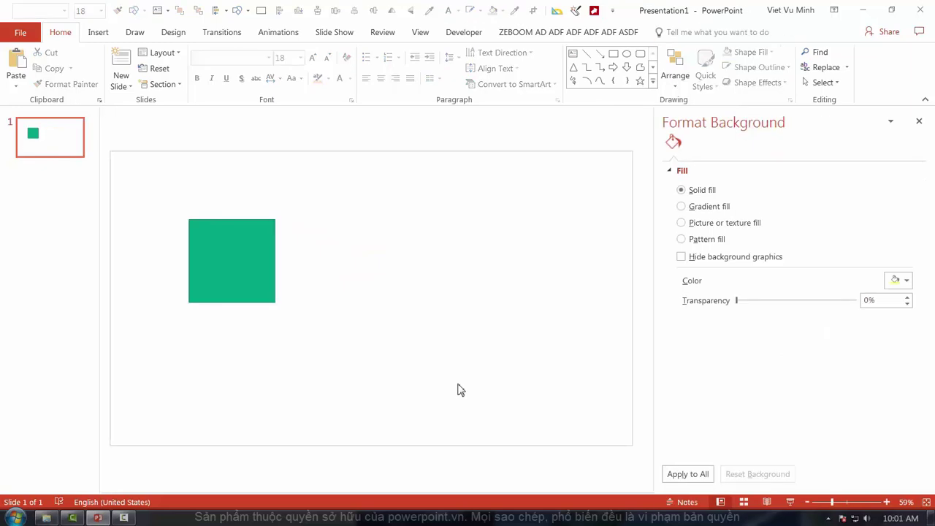
# Switch the green square's fill to a light-aqua linear gradient at 90°.
pyautogui.click(264, 287)
pyautogui.click(700, 242)
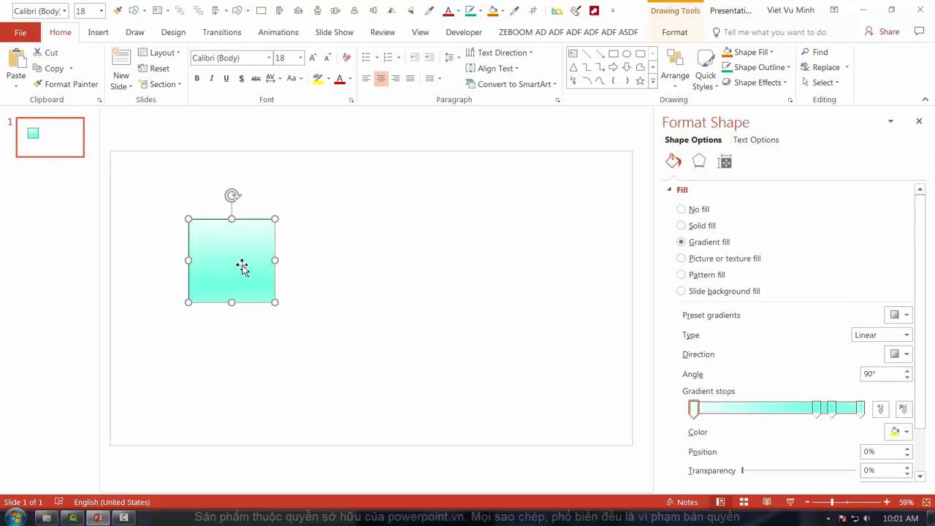
pyautogui.scroll(-2, 275, 303)
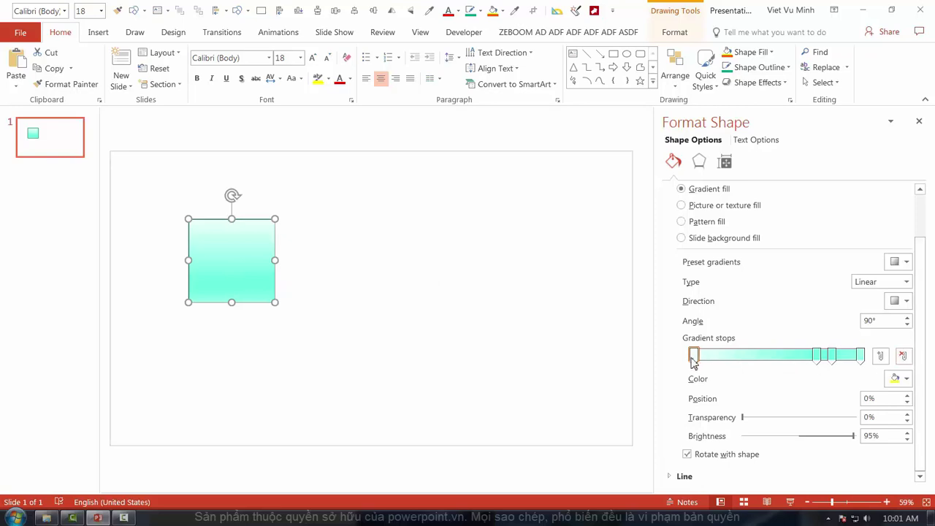
# Make the 0% gradient stop dark red and move the cyan stop to 28% as dark blue.
pyautogui.moveTo(816, 355)
pyautogui.mouseDown()
pyautogui.moveTo(726, 356)
pyautogui.moveTo(799, 355)
pyautogui.moveTo(755, 356)
pyautogui.moveTo(786, 356)
pyautogui.moveTo(766, 368)
pyautogui.moveTo(798, 364)
pyautogui.mouseUp()
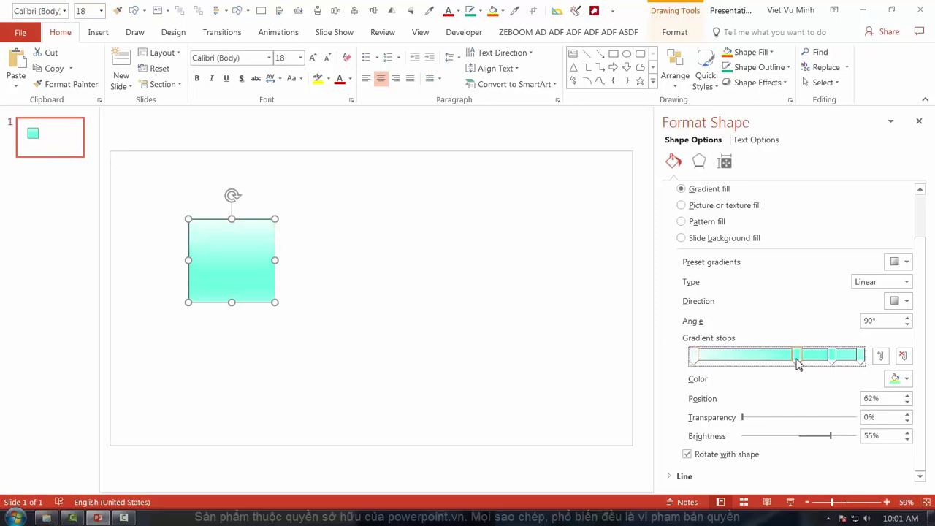
pyautogui.click(694, 356)
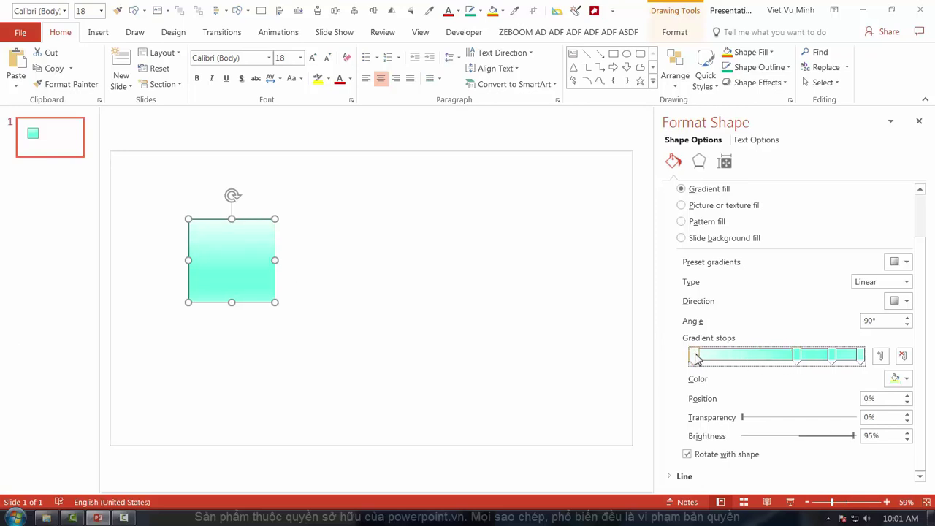
pyautogui.click(906, 379)
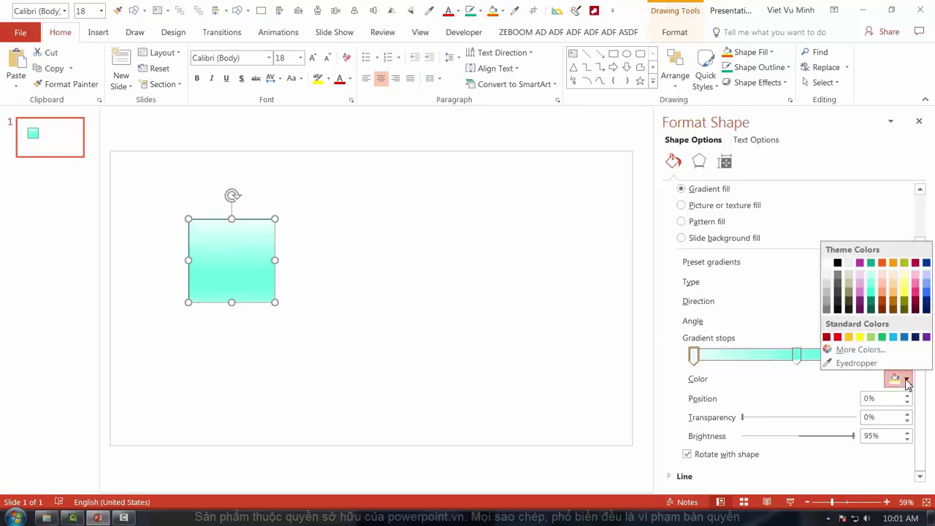
pyautogui.click(917, 263)
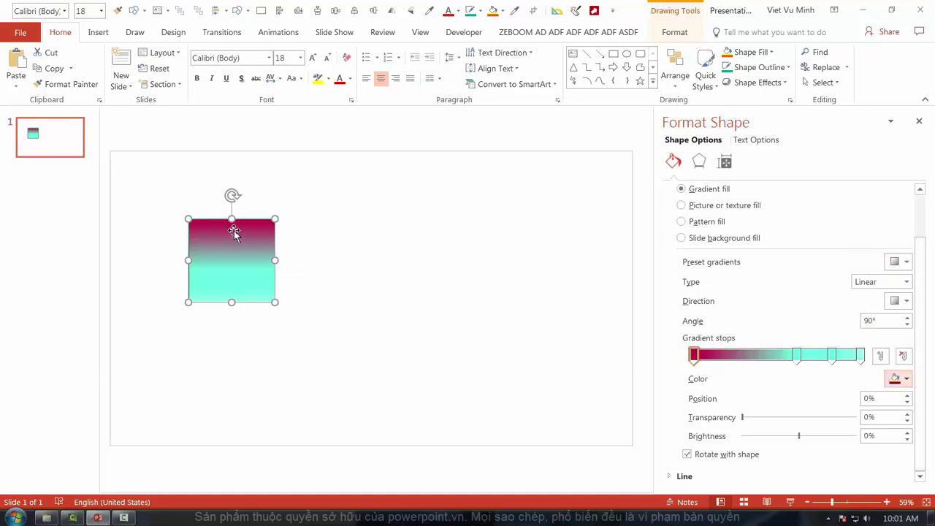
pyautogui.moveTo(798, 356); pyautogui.dragTo(745, 356)
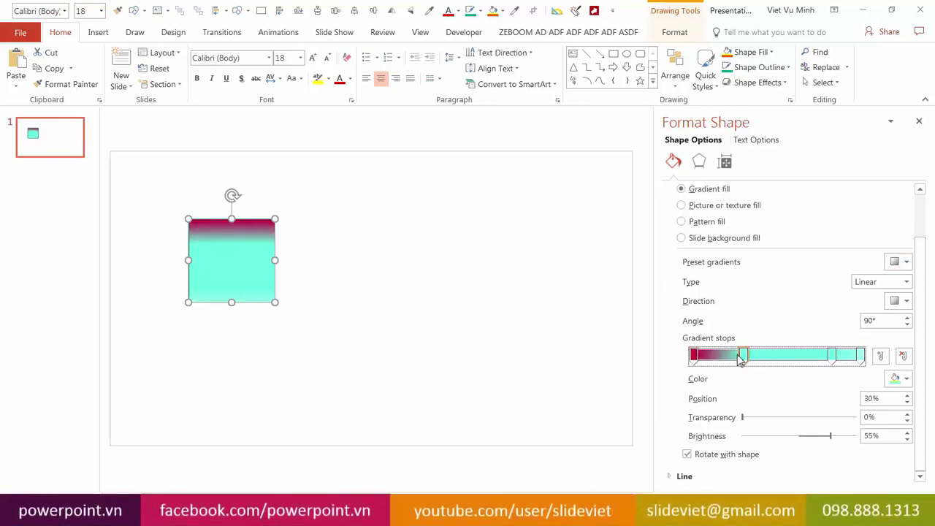
pyautogui.moveTo(741, 358); pyautogui.dragTo(740, 356)
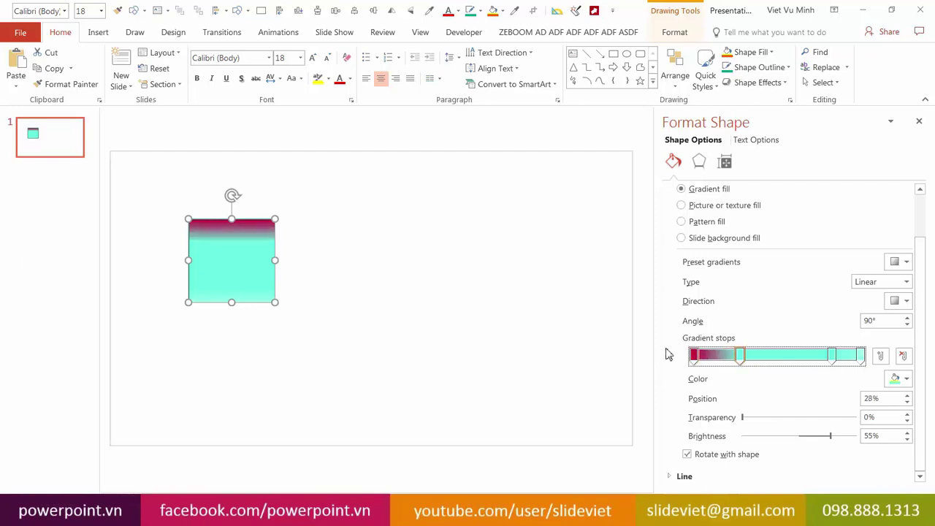
pyautogui.moveTo(832, 356); pyautogui.dragTo(799, 355)
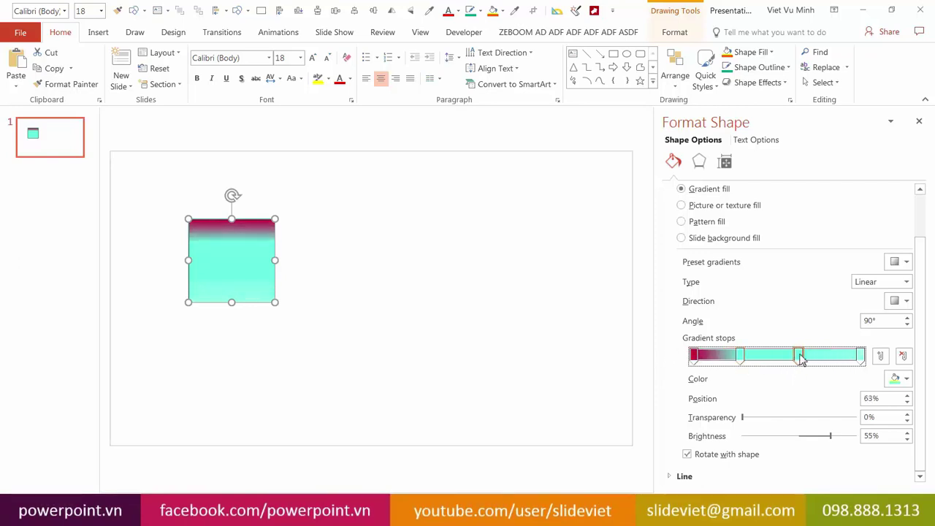
pyautogui.click(904, 379)
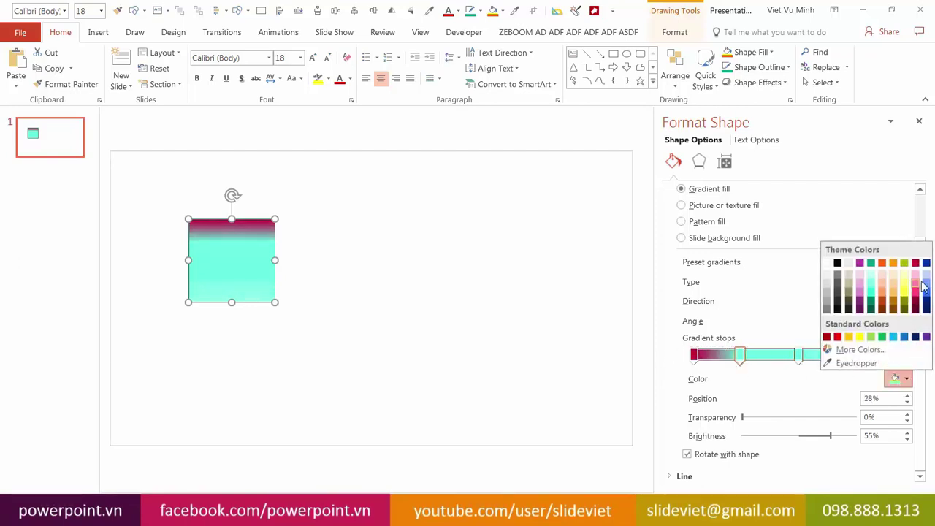
pyautogui.click(926, 264)
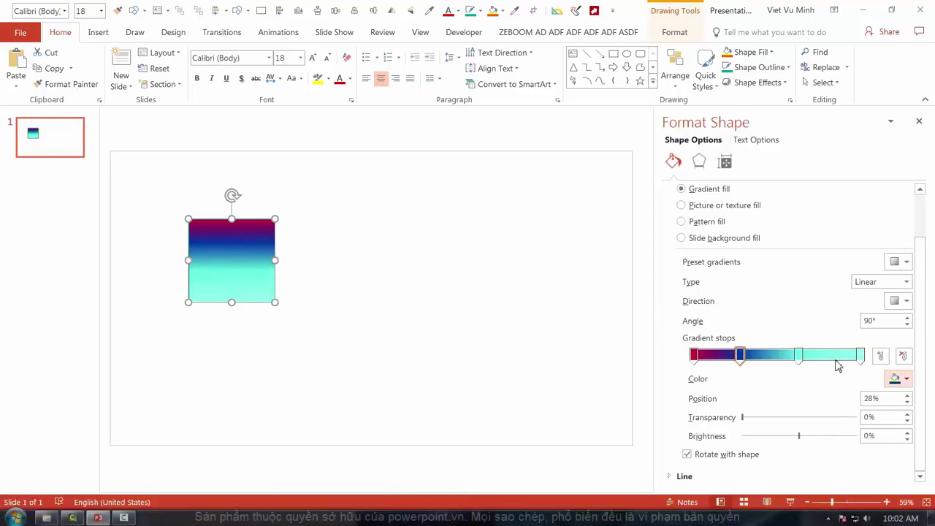
# Color the 63% gradient stop yellow-green and the 100% stop magenta.
pyautogui.click(799, 358)
pyautogui.click(905, 378)
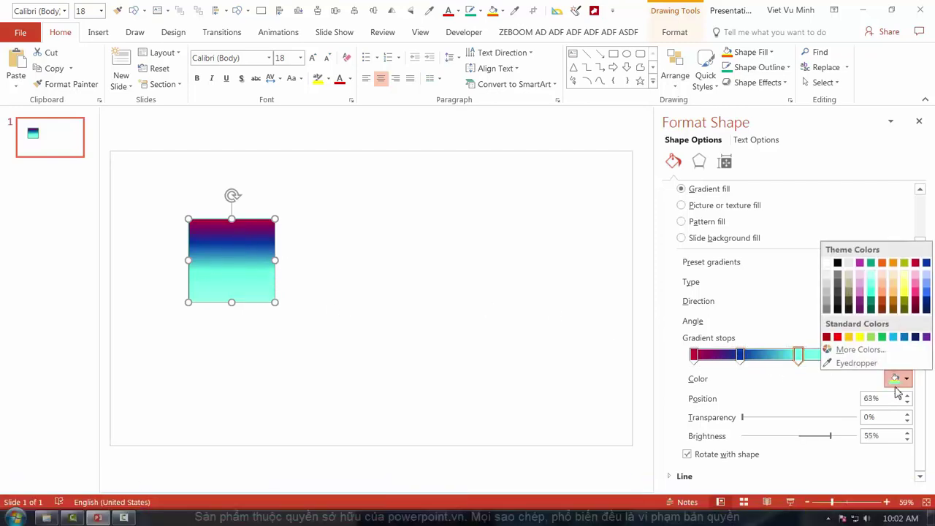
pyautogui.click(903, 264)
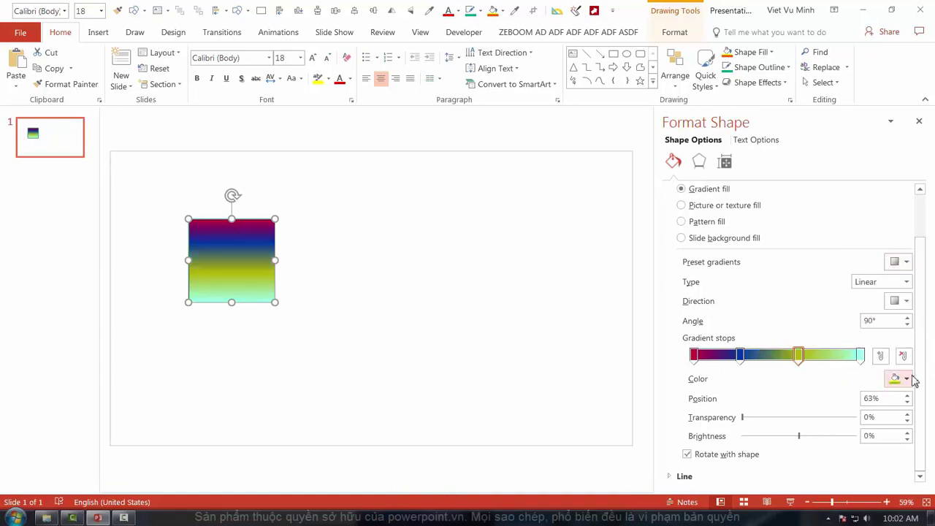
pyautogui.click(860, 357)
pyautogui.click(905, 379)
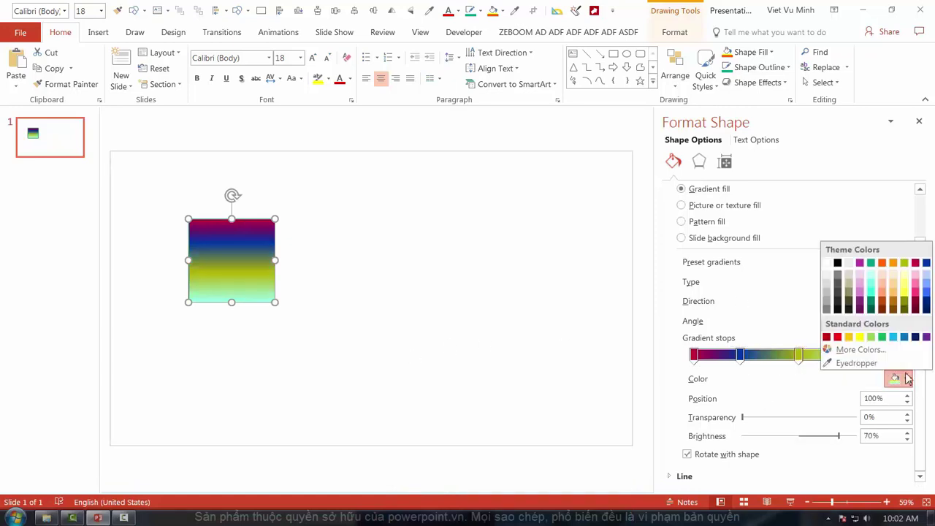
pyautogui.click(860, 264)
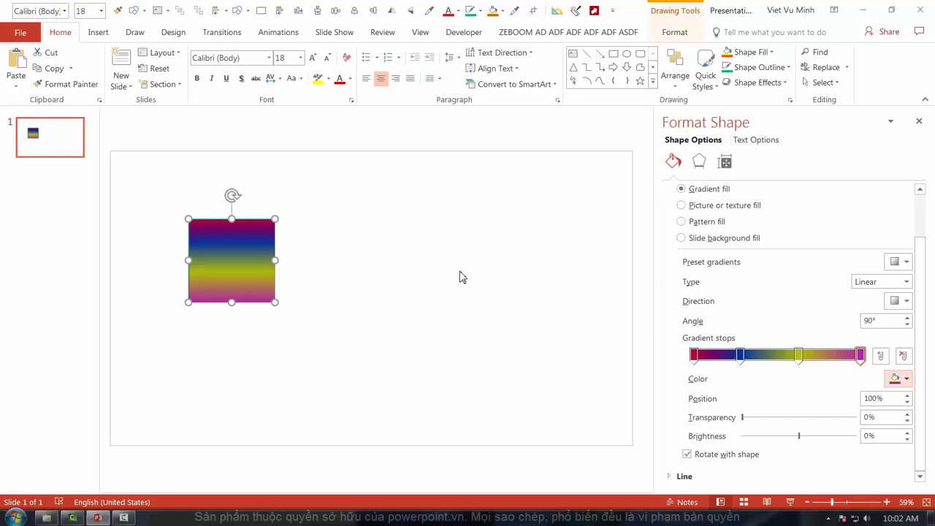
# Nudge the blue gradient stop to 36%, then delete the blue and yellow middle stops.
pyautogui.click(740, 357)
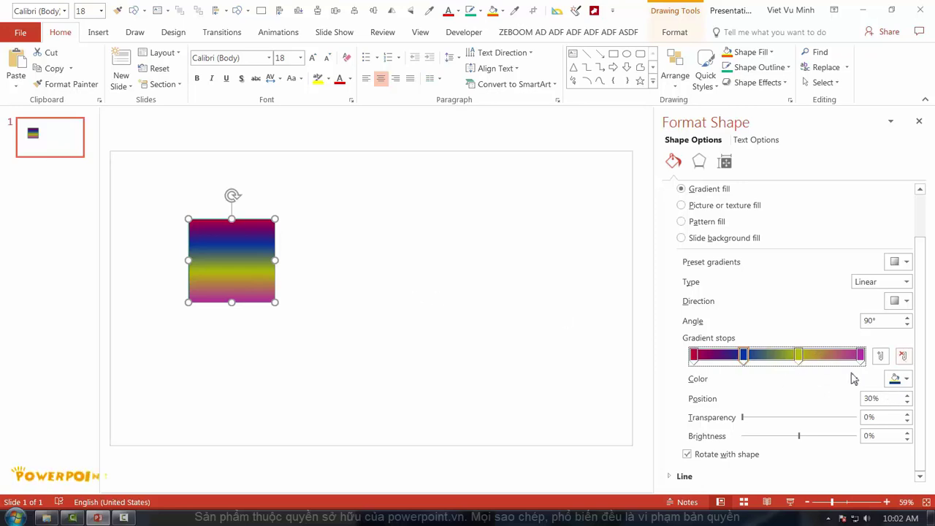
pyautogui.moveTo(742, 358); pyautogui.dragTo(749, 358)
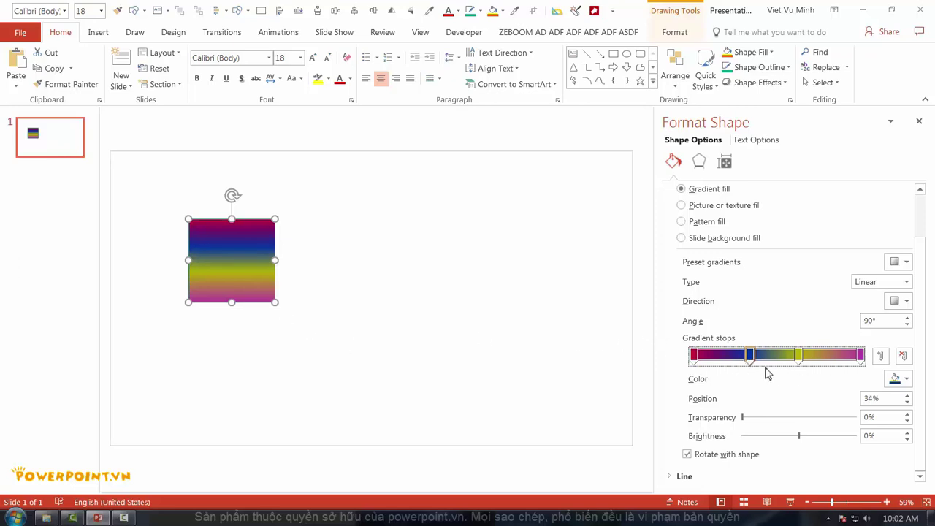
pyautogui.moveTo(751, 358); pyautogui.dragTo(756, 358)
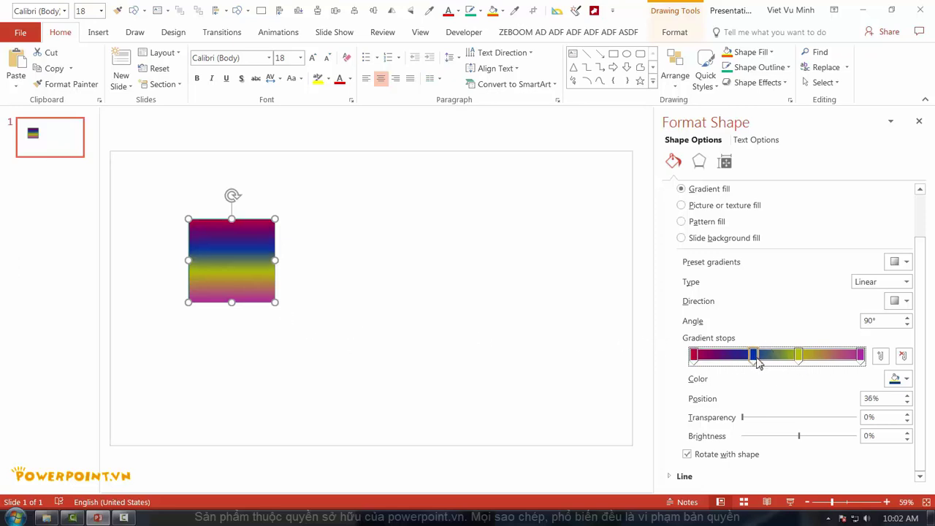
pyautogui.click(904, 357)
pyautogui.click(801, 357)
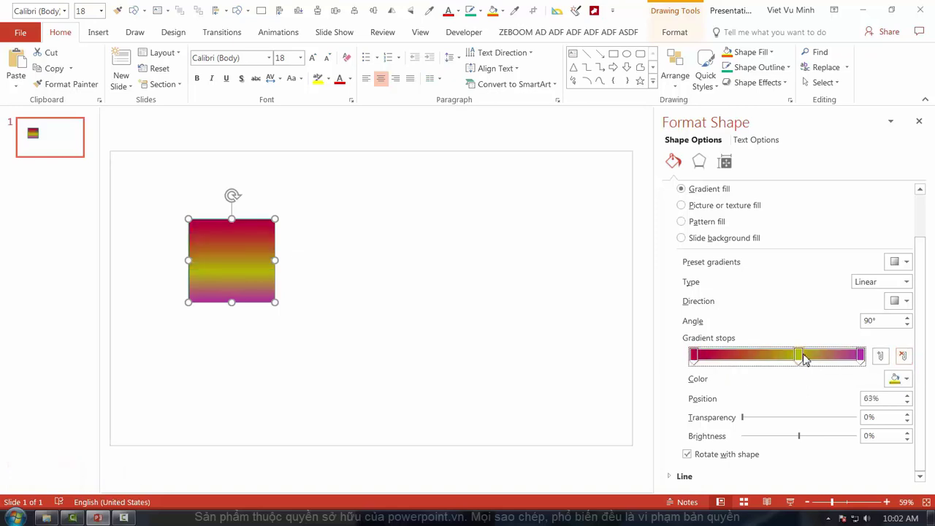
pyautogui.click(904, 358)
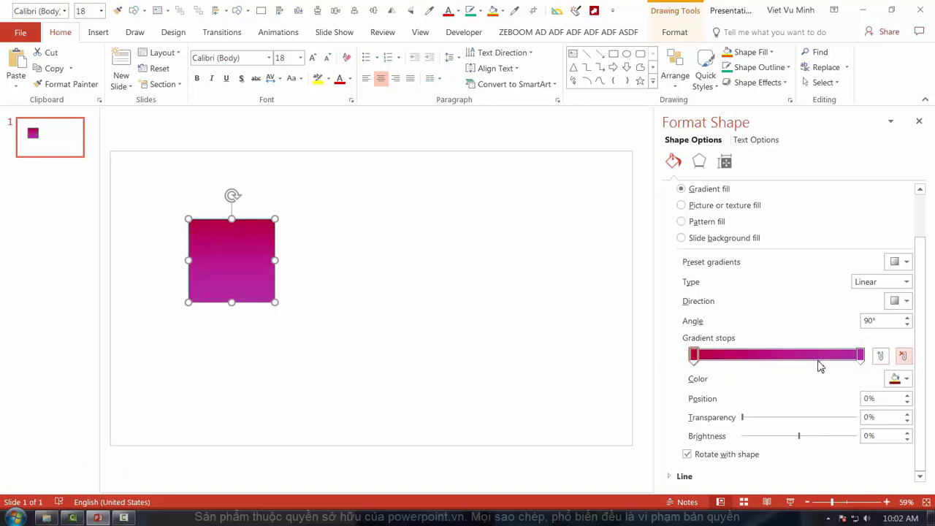
# Add a stop at 36%, colour the 67% stop yellow-olive and the 36% stop magenta.
pyautogui.click(746, 358)
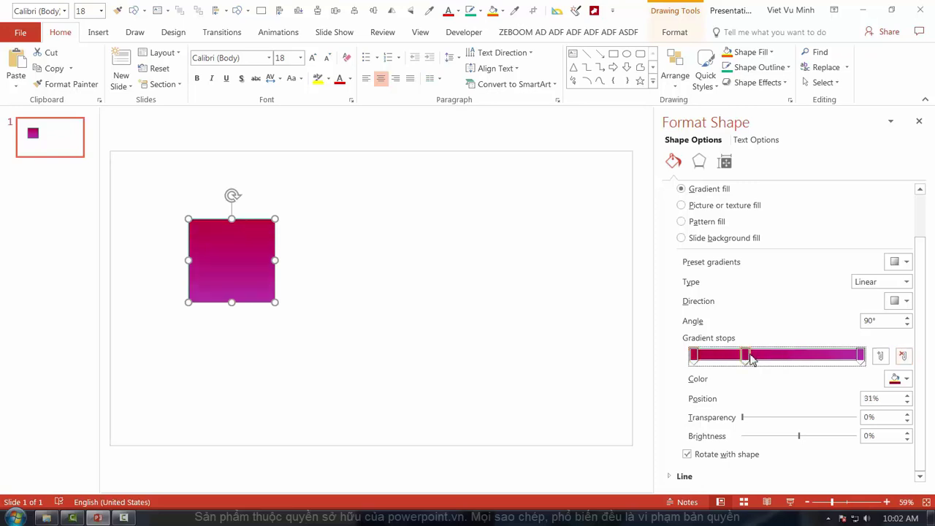
pyautogui.click(906, 379)
pyautogui.click(907, 280)
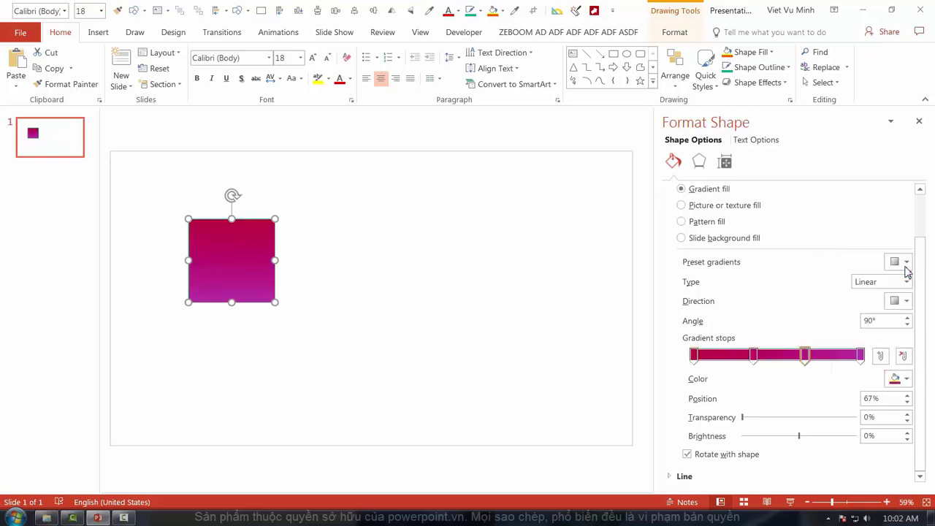
pyautogui.click(754, 357)
pyautogui.click(903, 385)
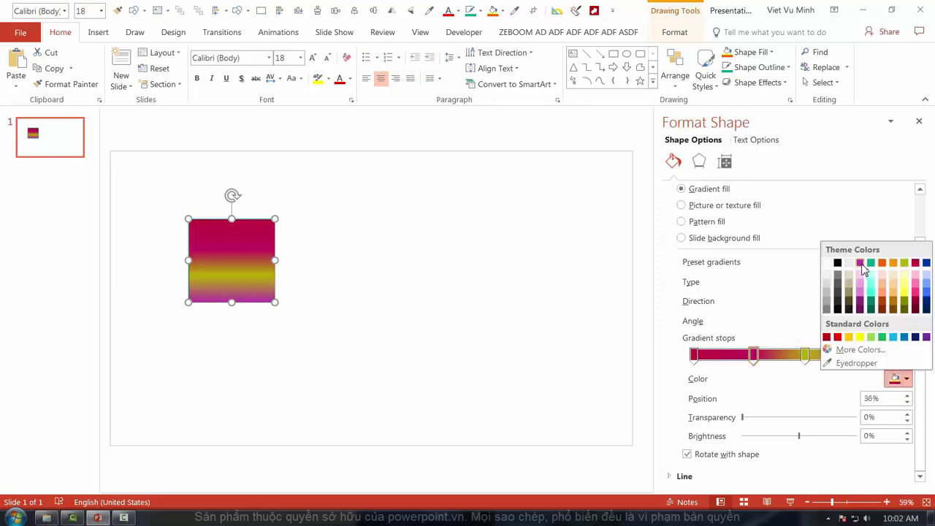
pyautogui.click(863, 272)
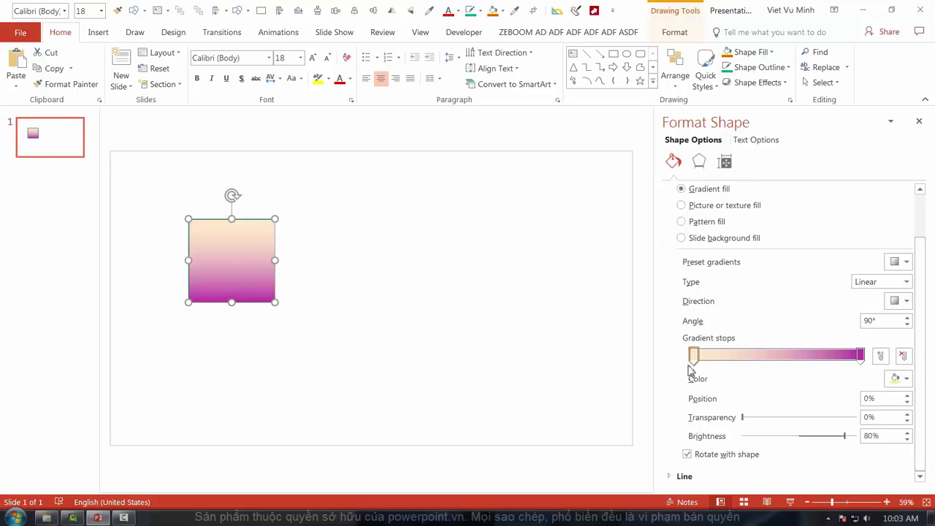
# Make the first gradient stop almost fully transparent and the last stop partly transparent.
pyautogui.moveTo(696, 361); pyautogui.dragTo(687, 371)
pyautogui.moveTo(767, 422); pyautogui.dragTo(797, 422)
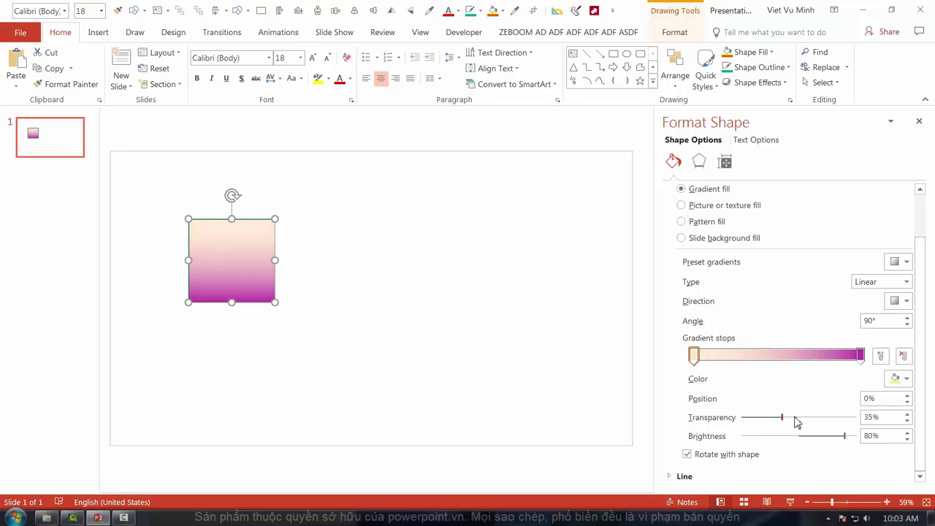
pyautogui.click(471, 252)
pyautogui.moveTo(242, 256)
pyautogui.mouseDown()
pyautogui.moveTo(246, 177)
pyautogui.moveTo(151, 228)
pyautogui.mouseUp()
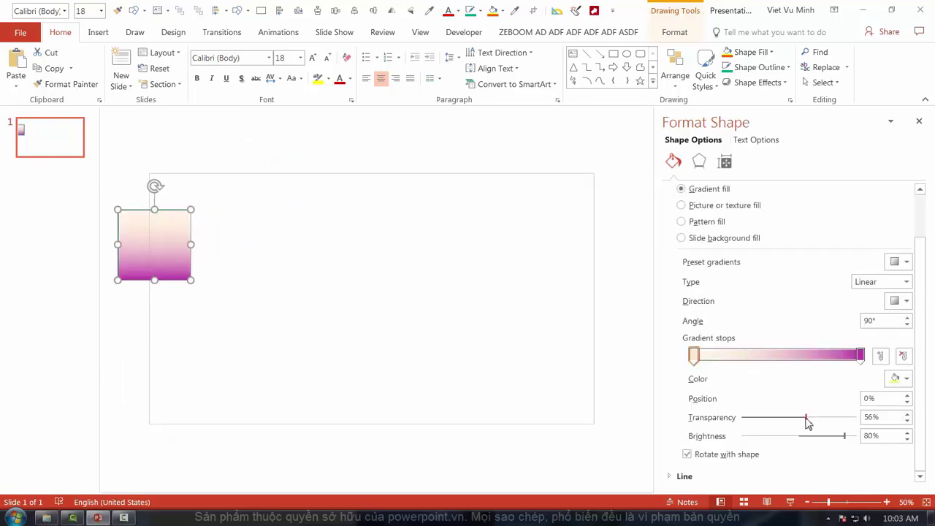
pyautogui.moveTo(806, 422)
pyautogui.mouseDown()
pyautogui.moveTo(867, 423)
pyautogui.moveTo(850, 422)
pyautogui.mouseUp()
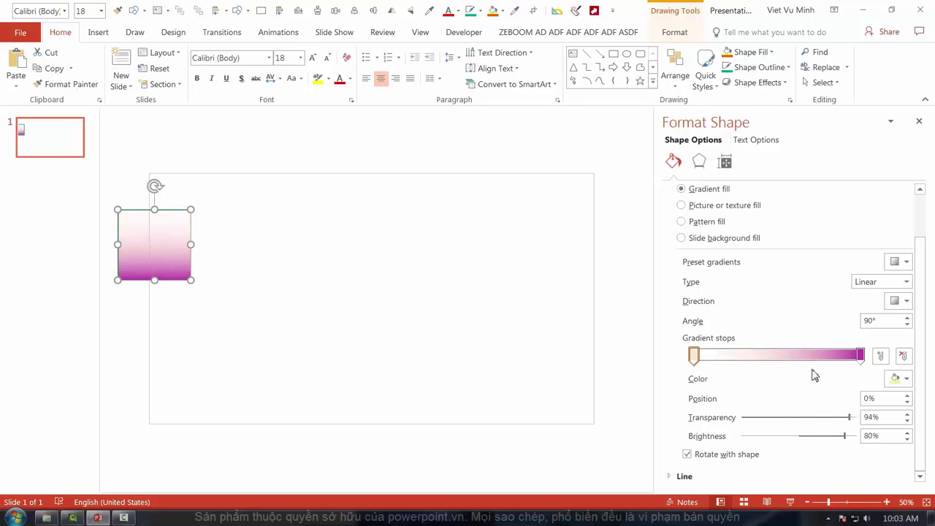
pyautogui.click(860, 356)
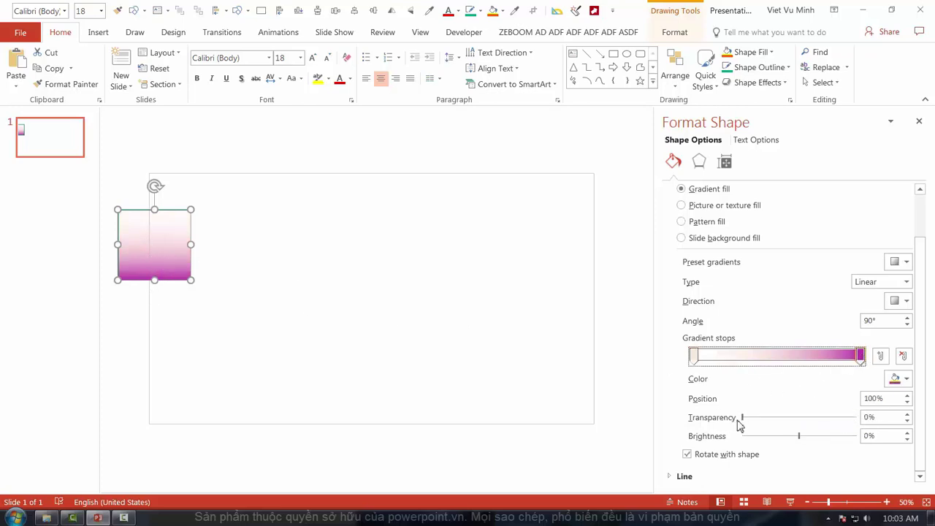
pyautogui.moveTo(741, 422)
pyautogui.mouseDown()
pyautogui.moveTo(779, 425)
pyautogui.moveTo(769, 429)
pyautogui.mouseUp()
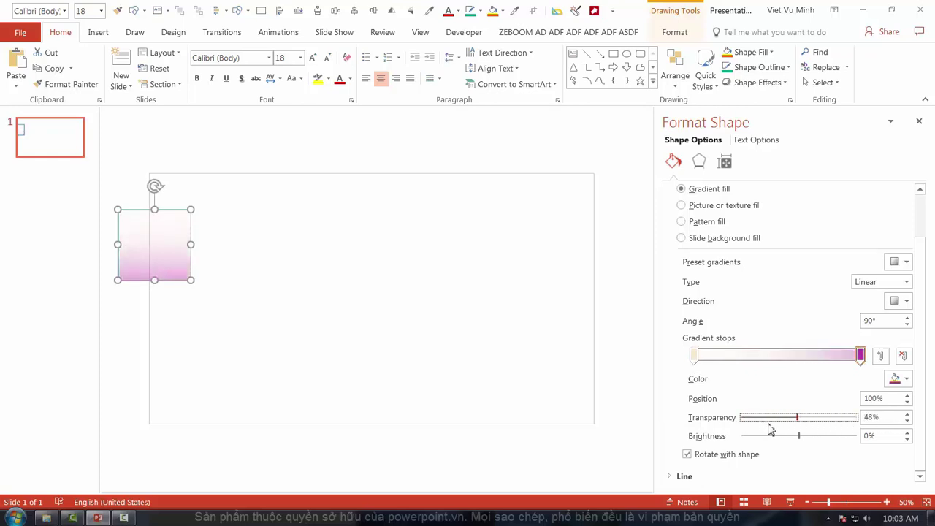
# Shift the pink square slightly right and set its outline to No line.
pyautogui.moveTo(152, 254); pyautogui.dragTo(155, 268)
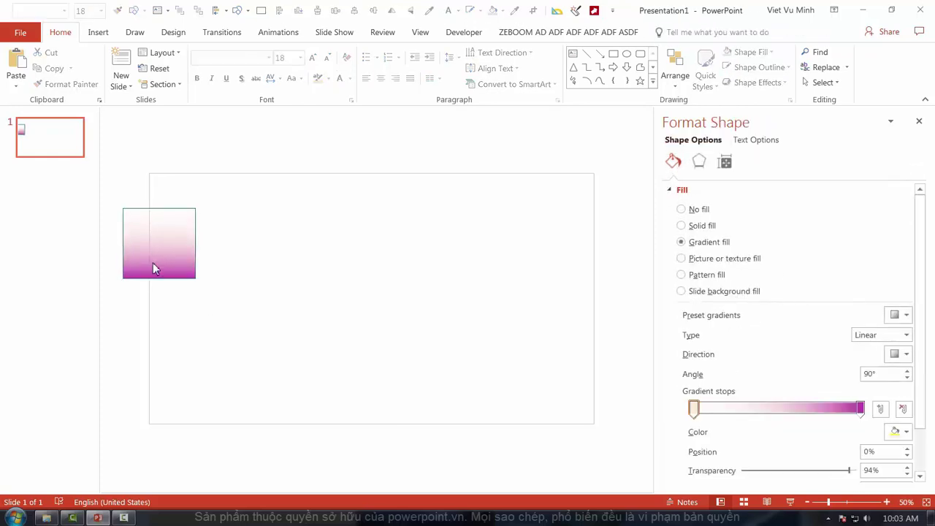
pyautogui.click(165, 263)
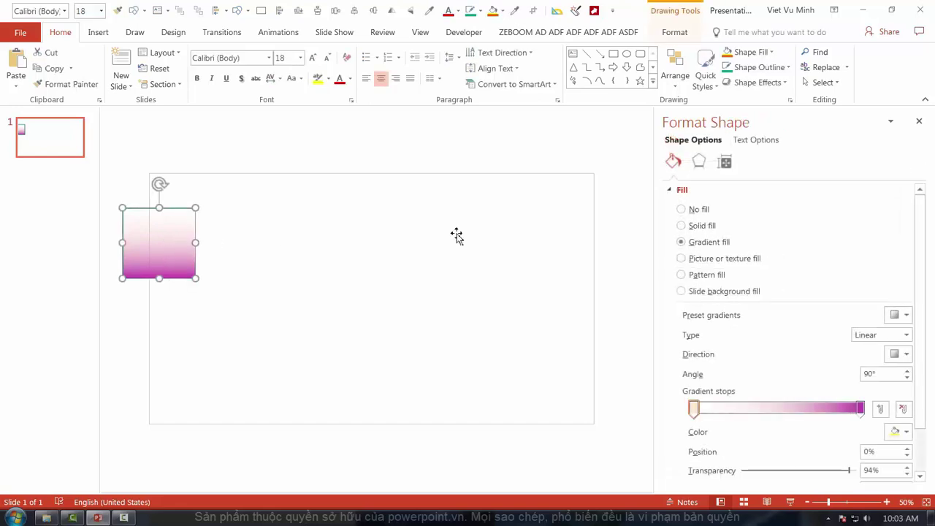
pyautogui.click(683, 190)
pyautogui.click(690, 207)
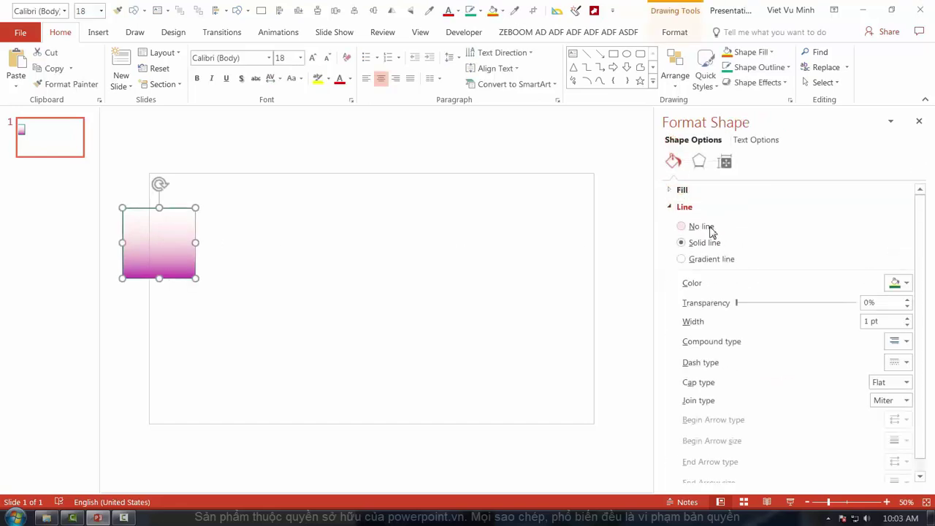
pyautogui.click(701, 226)
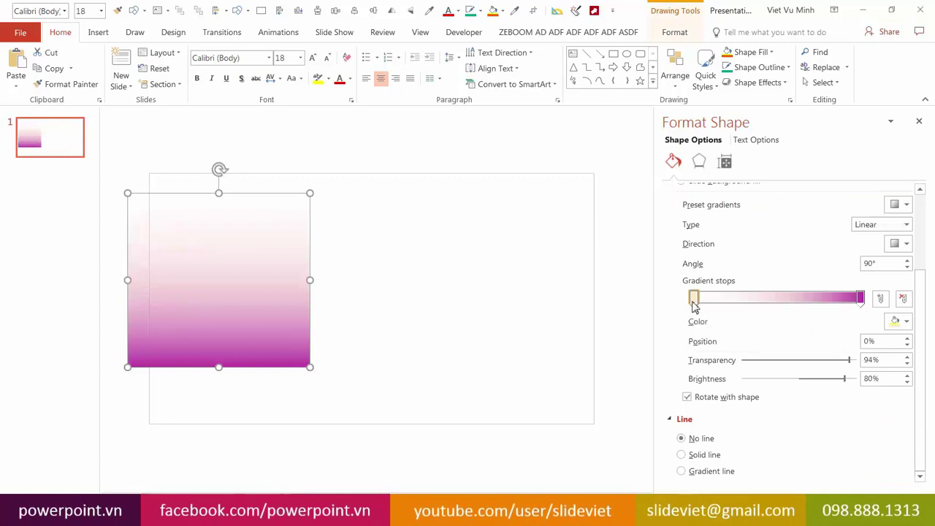
# Colour both gradient stops magenta and make the left stop 100% transparent.
pyautogui.click(907, 322)
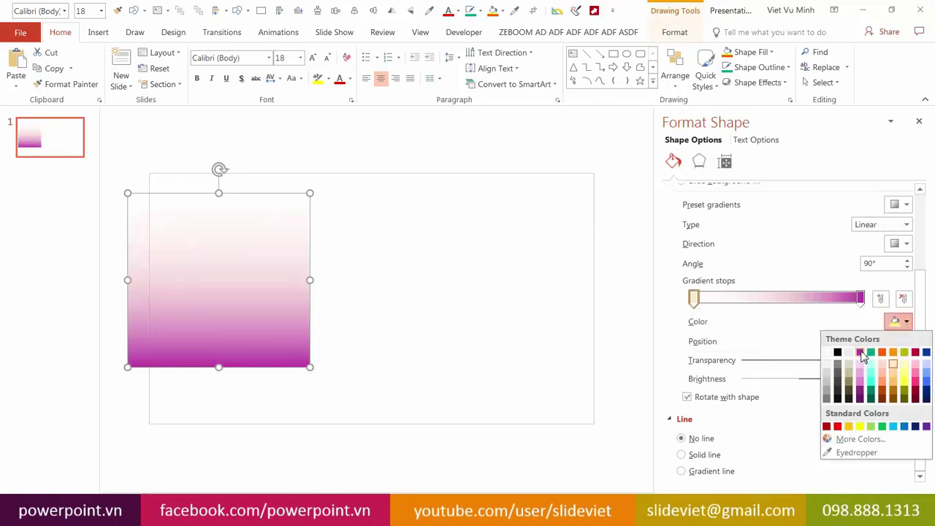
pyautogui.click(860, 353)
pyautogui.click(860, 298)
pyautogui.click(904, 322)
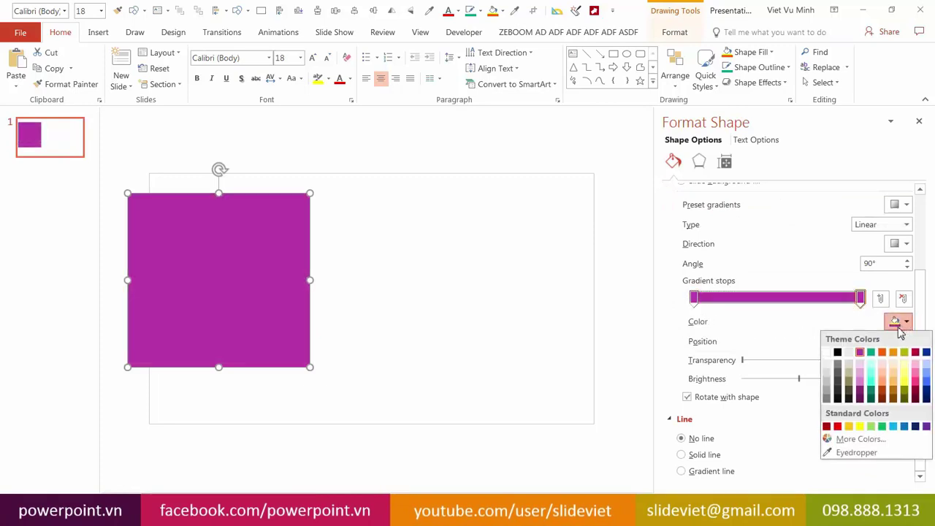
pyautogui.click(861, 353)
pyautogui.click(694, 299)
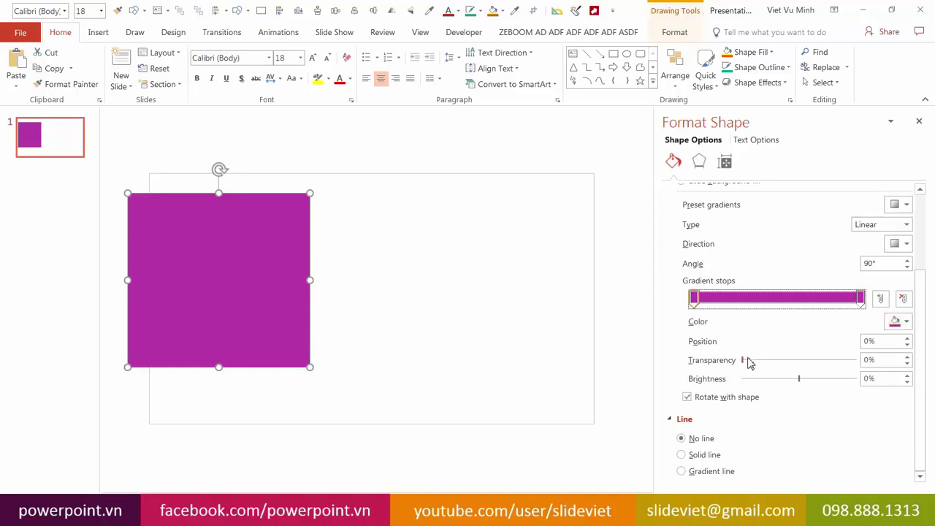
pyautogui.moveTo(744, 361); pyautogui.dragTo(862, 361)
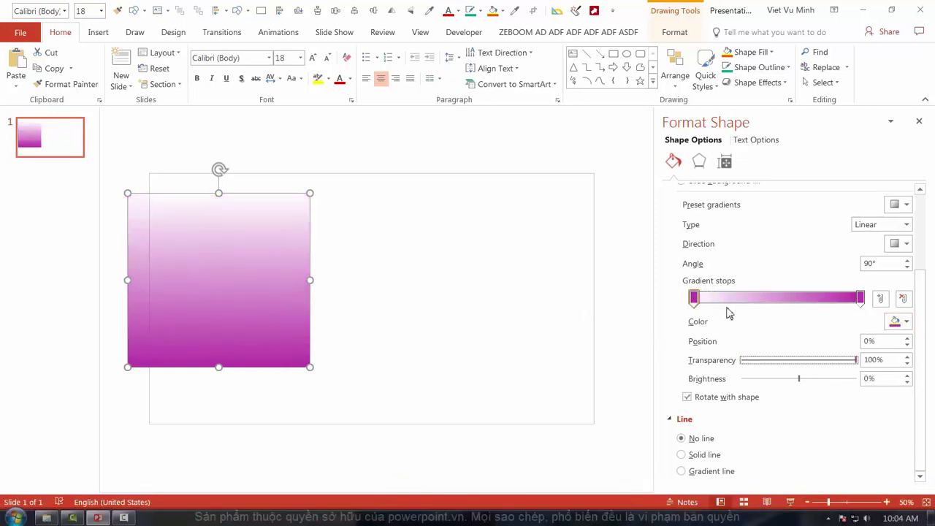
# Move the square toward the slide centre and set the gradient direction to Linear Right.
pyautogui.click(457, 299)
pyautogui.moveTo(246, 246)
pyautogui.mouseDown()
pyautogui.moveTo(355, 254)
pyautogui.moveTo(250, 302)
pyautogui.moveTo(261, 292)
pyautogui.mouseUp()
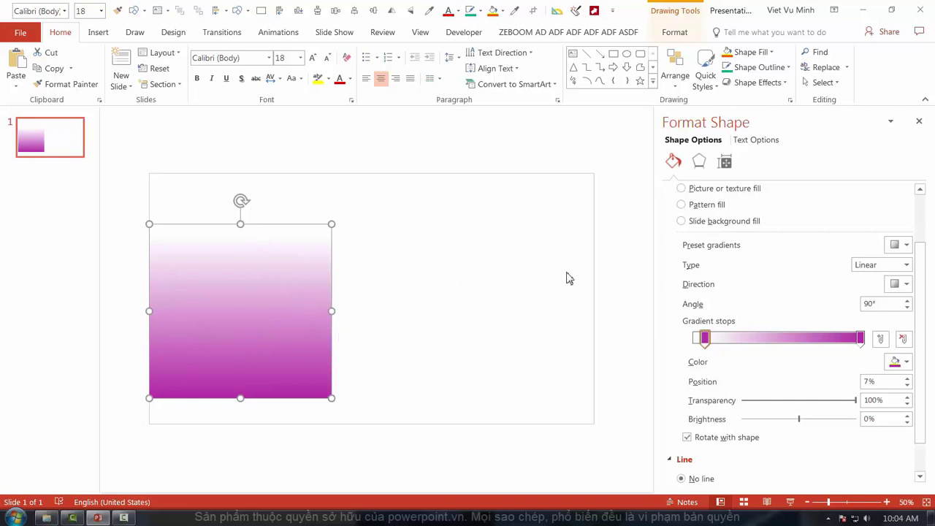
pyautogui.click(906, 284)
pyautogui.click(895, 308)
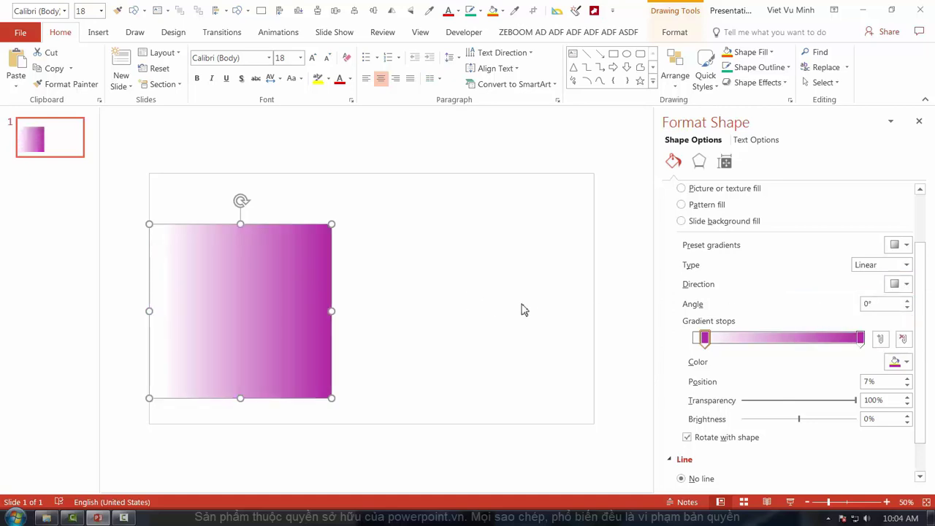
# Set the gradient to Linear Left, then diagonal 135°, with the transparent stop at 38%.
pyautogui.click(907, 285)
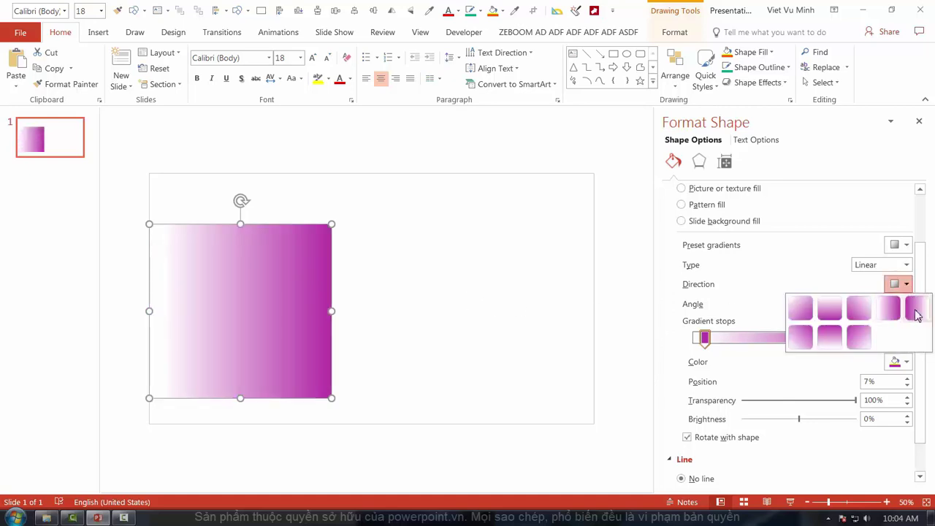
pyautogui.click(915, 310)
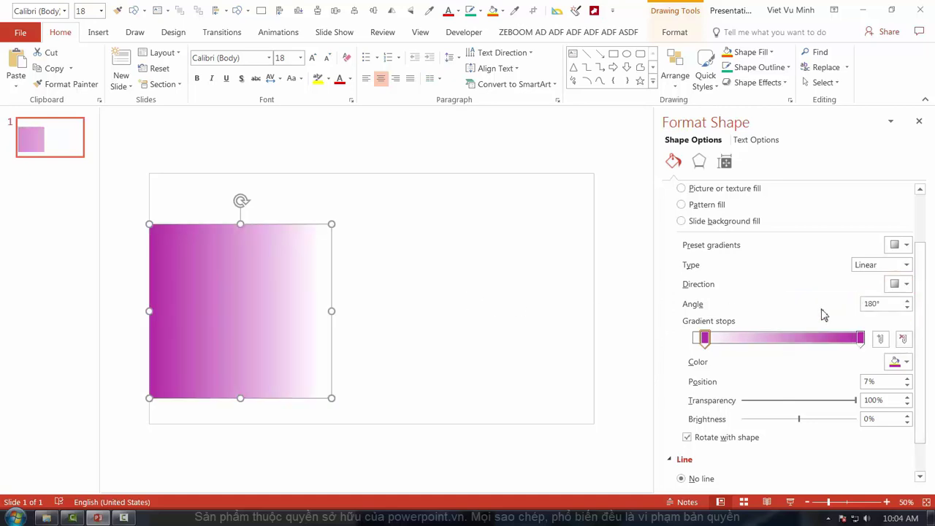
pyautogui.click(904, 284)
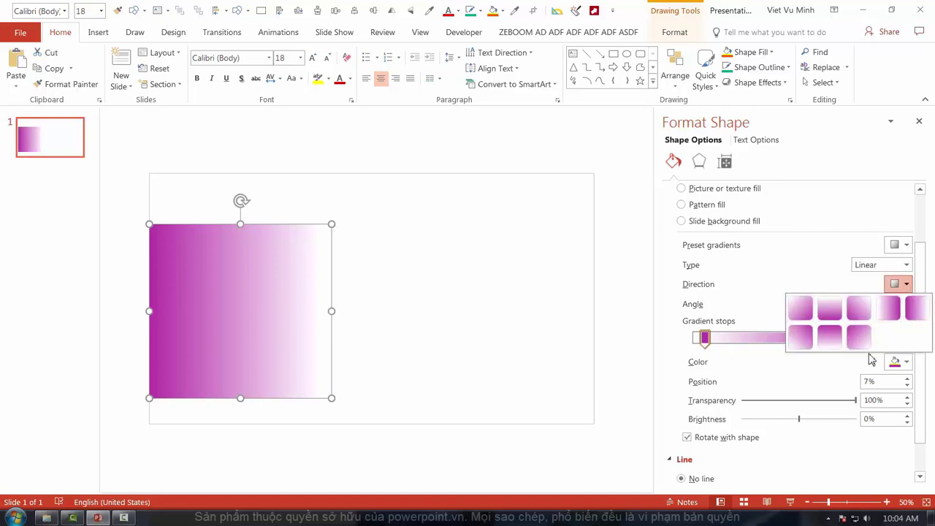
pyautogui.click(859, 333)
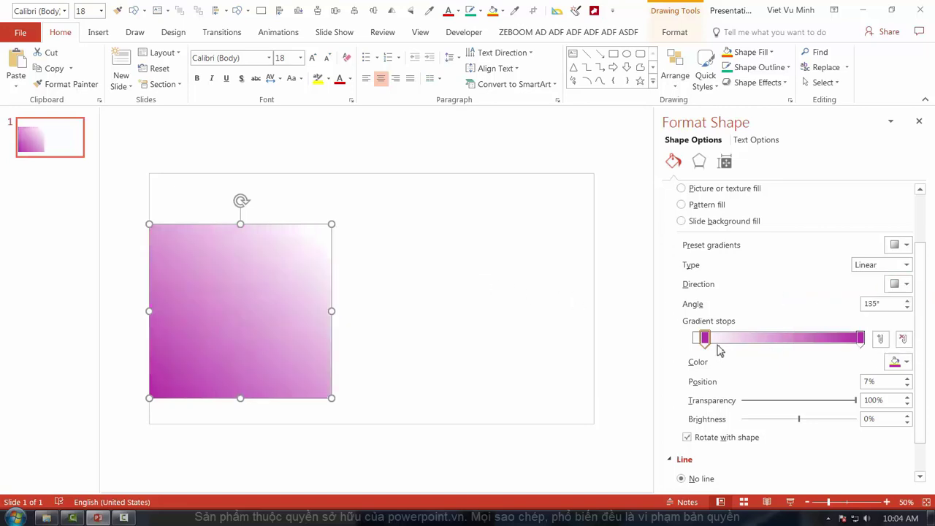
pyautogui.moveTo(706, 340); pyautogui.dragTo(758, 340)
pyautogui.click(516, 314)
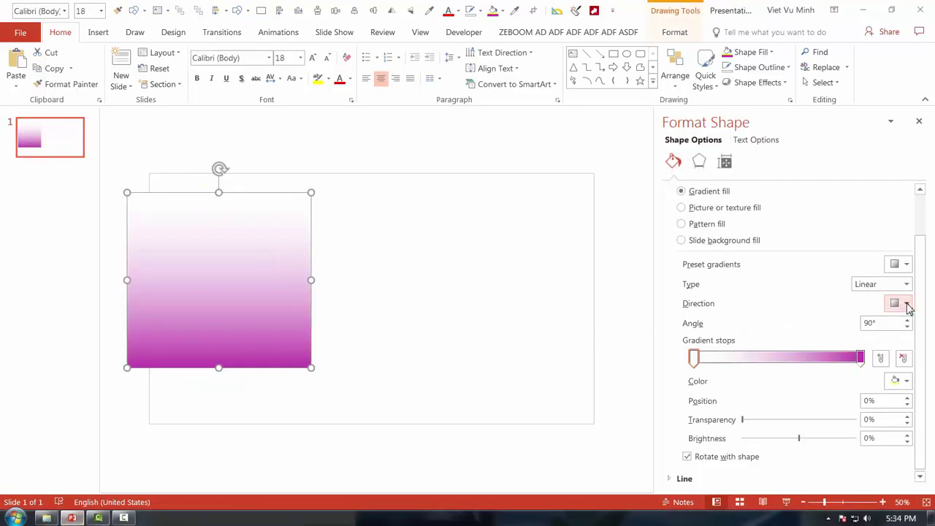
# Raise the gradient angle with the spinner until it reads 190°.
pyautogui.click(906, 303)
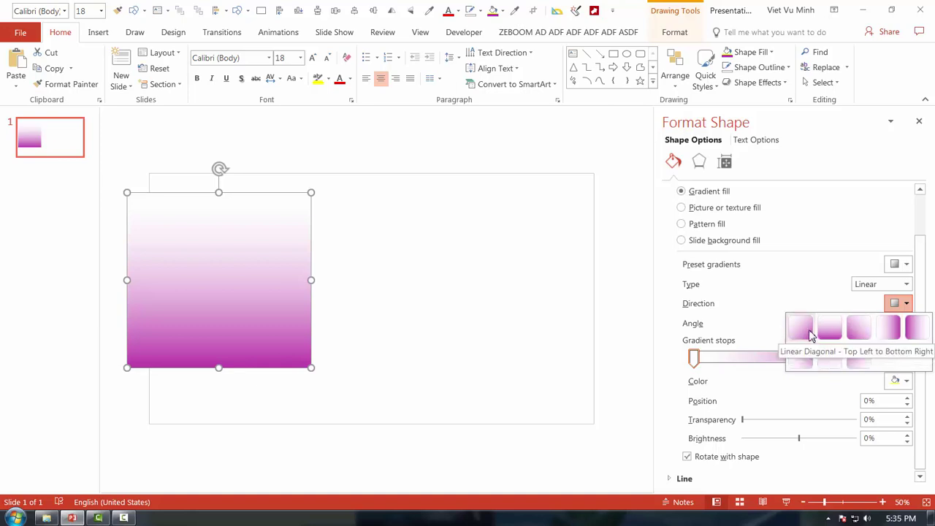
pyautogui.click(801, 304)
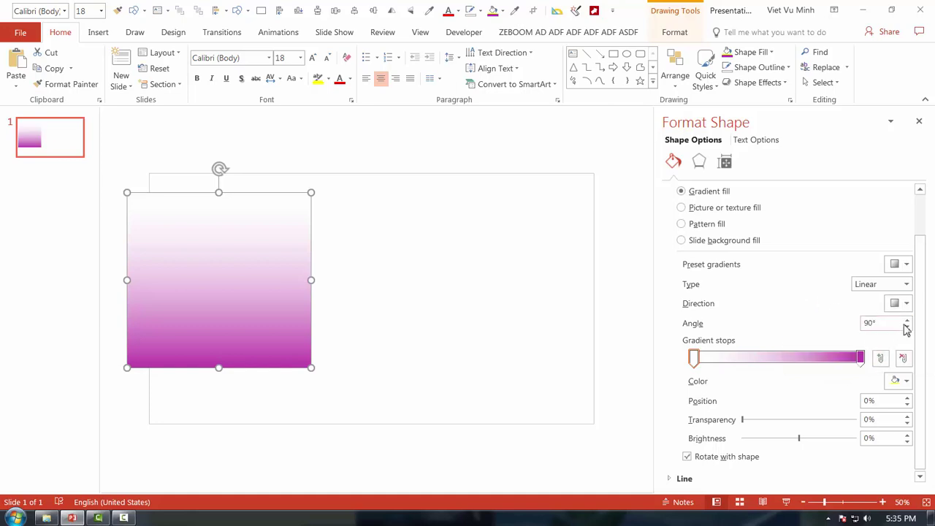
pyautogui.click(906, 324)
pyautogui.click(906, 324)
pyautogui.click(907, 324)
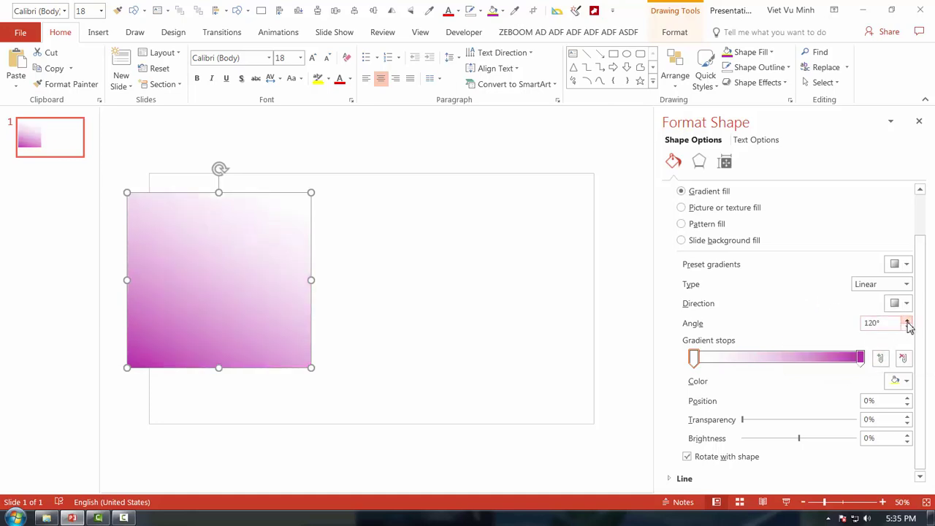
pyautogui.click(907, 323)
pyautogui.click(906, 324)
pyautogui.click(907, 324)
pyautogui.click(906, 324)
pyautogui.click(907, 323)
pyautogui.click(906, 324)
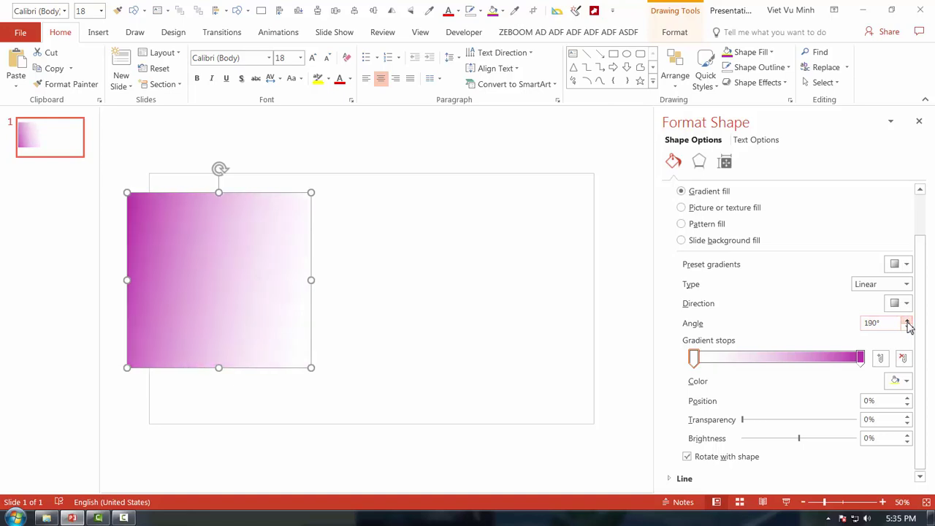
pyautogui.click(906, 324)
pyautogui.click(907, 323)
pyautogui.click(907, 324)
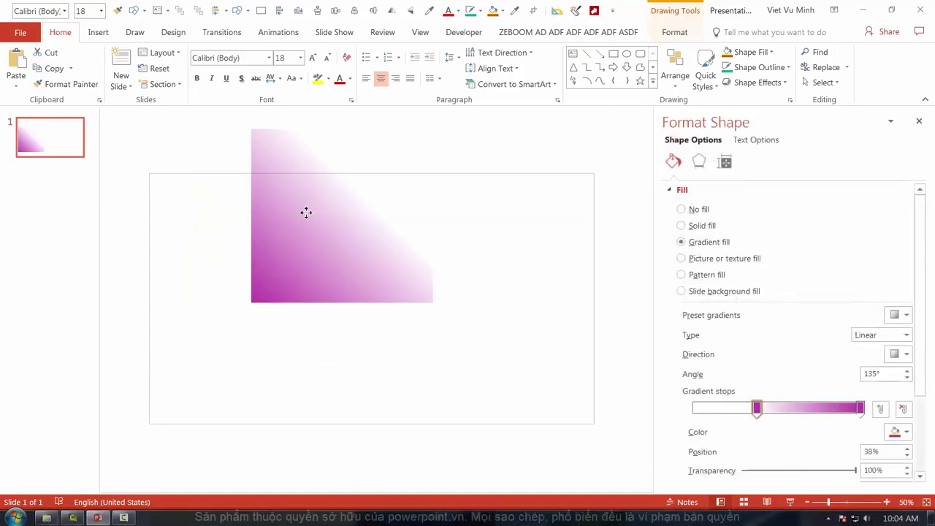
# Switch the square's gradient to Radial from the centre and enlarge the white centre.
pyautogui.click(899, 355)
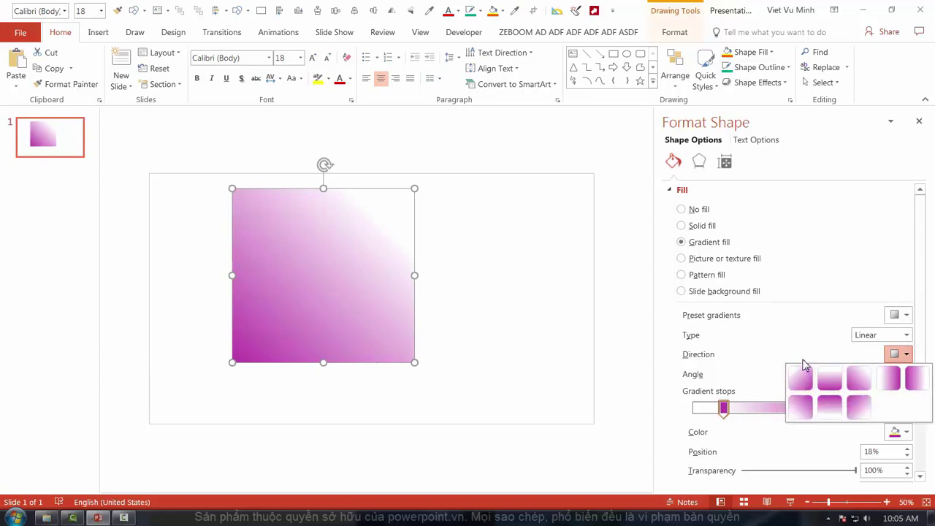
pyautogui.click(900, 336)
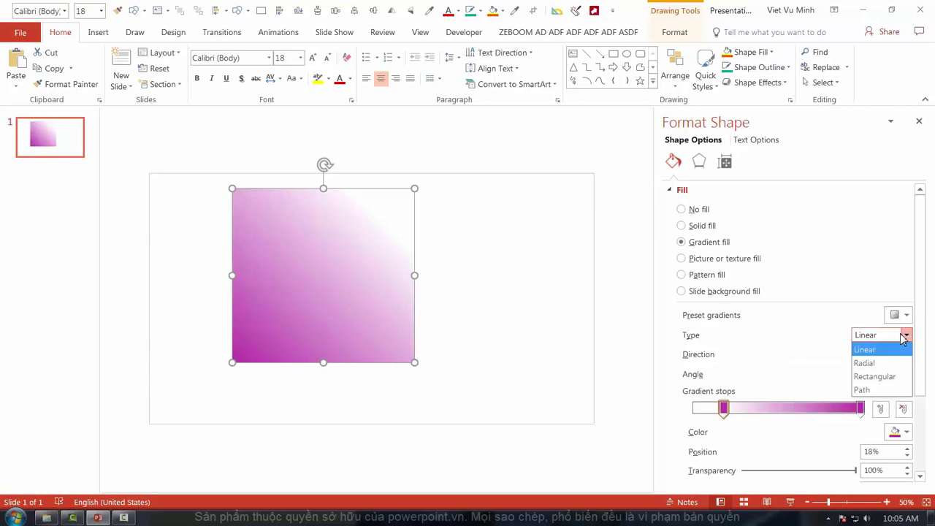
pyautogui.click(867, 365)
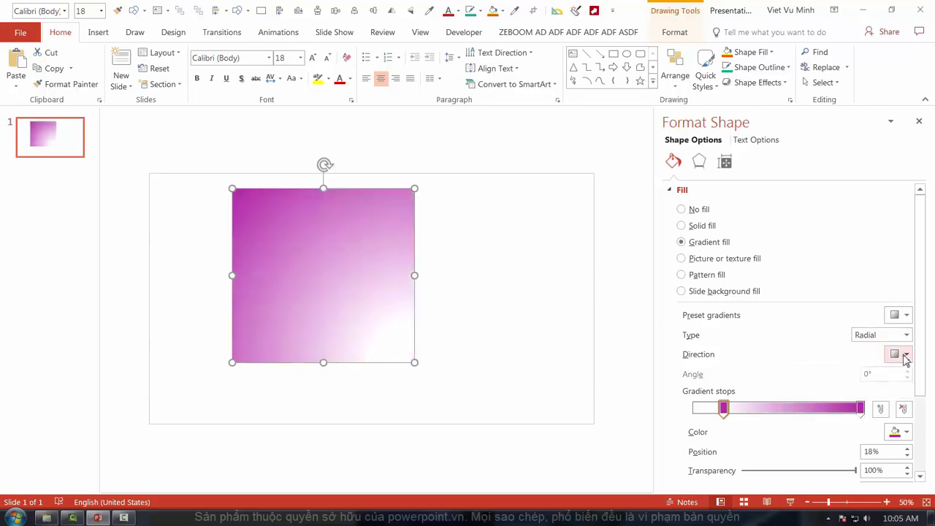
pyautogui.click(900, 354)
pyautogui.click(858, 379)
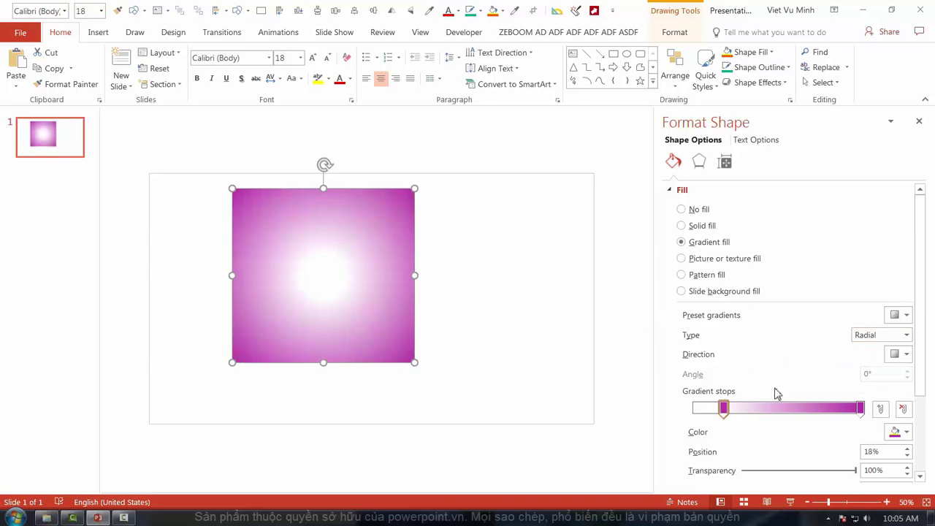
pyautogui.moveTo(722, 411)
pyautogui.mouseDown()
pyautogui.moveTo(768, 411)
pyautogui.moveTo(756, 413)
pyautogui.mouseUp()
# Try radial corner directions, ending with white at bottom-right and the stop at 61%.
pyautogui.click(895, 336)
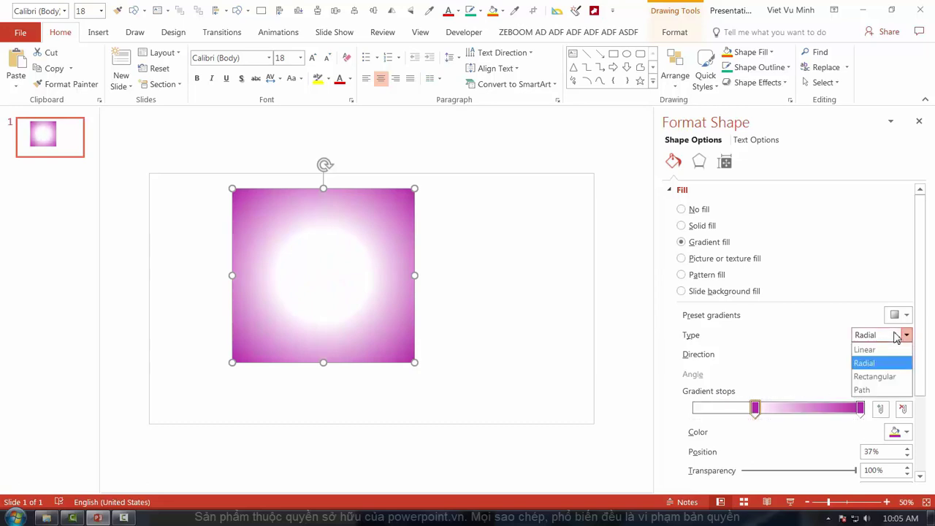
pyautogui.click(841, 324)
pyautogui.click(904, 354)
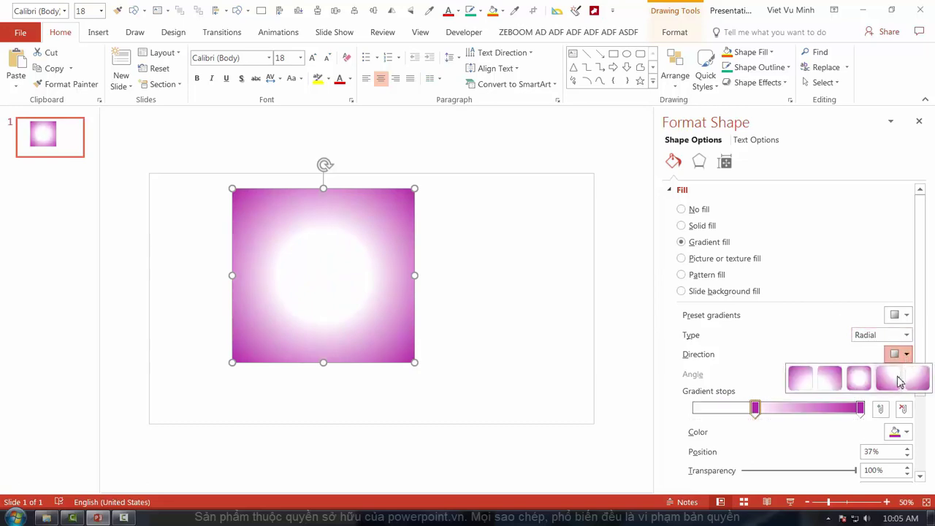
pyautogui.click(900, 382)
pyautogui.click(904, 355)
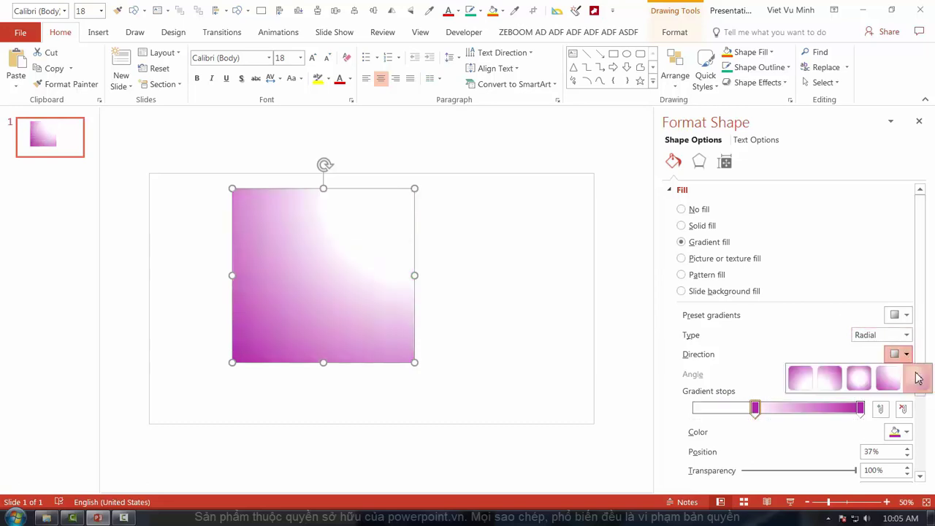
pyautogui.click(901, 375)
pyautogui.click(904, 354)
pyautogui.click(830, 378)
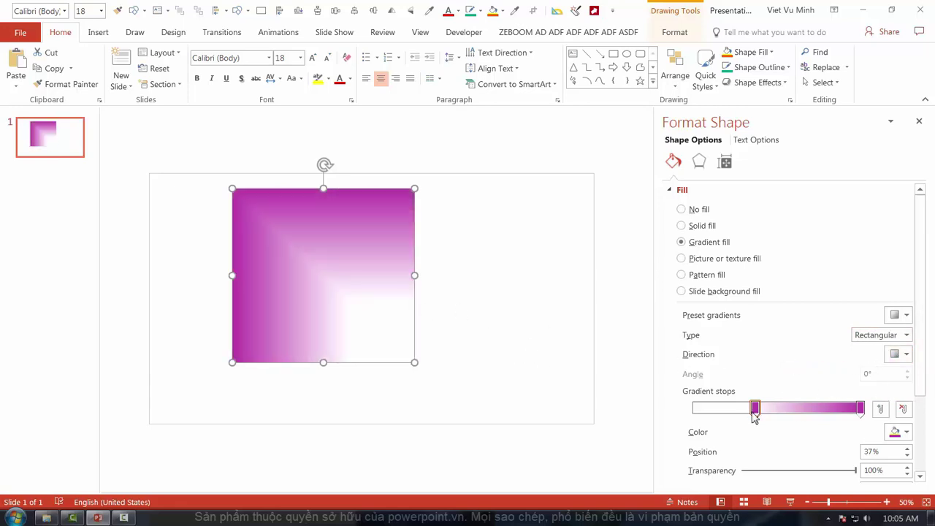
pyautogui.moveTo(755, 414)
pyautogui.mouseDown()
pyautogui.moveTo(807, 418)
pyautogui.moveTo(797, 410)
pyautogui.mouseUp()
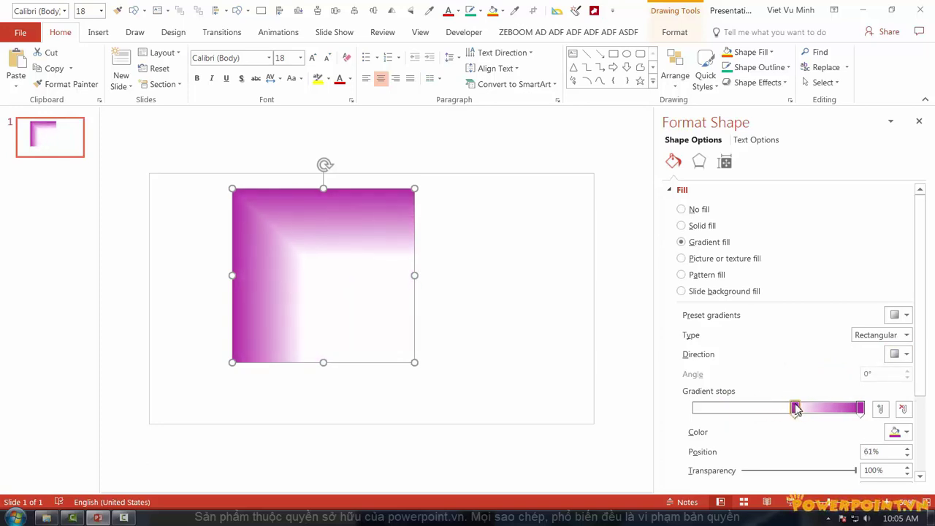
# Change the gradient type to Path and shrink the white centre.
pyautogui.click(906, 335)
pyautogui.click(869, 388)
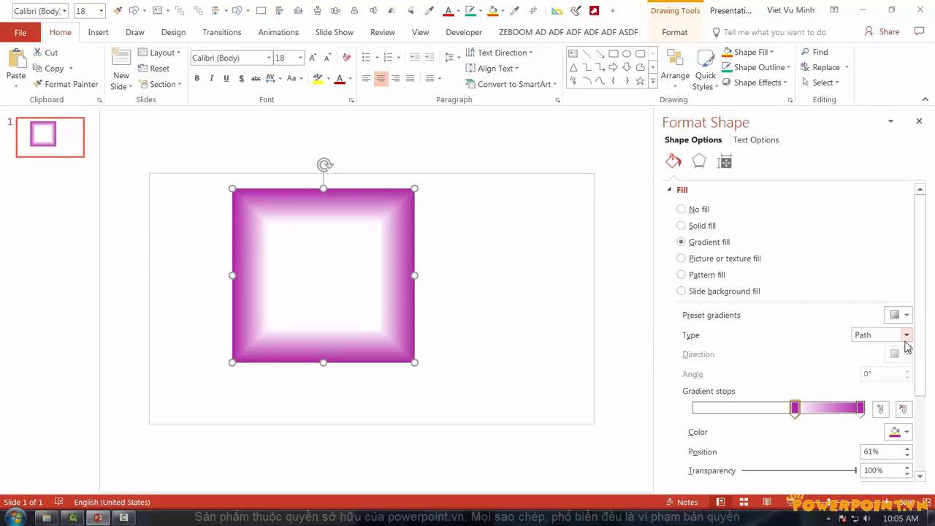
pyautogui.moveTo(797, 411); pyautogui.dragTo(773, 411)
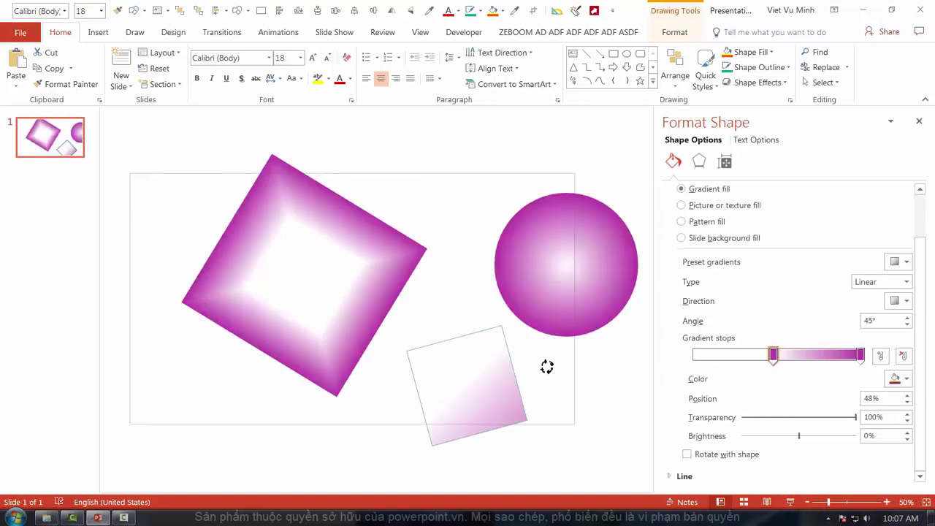
# Rotate the small square while toggling Rotate with shape on and off.
pyautogui.moveTo(541, 369); pyautogui.dragTo(563, 398)
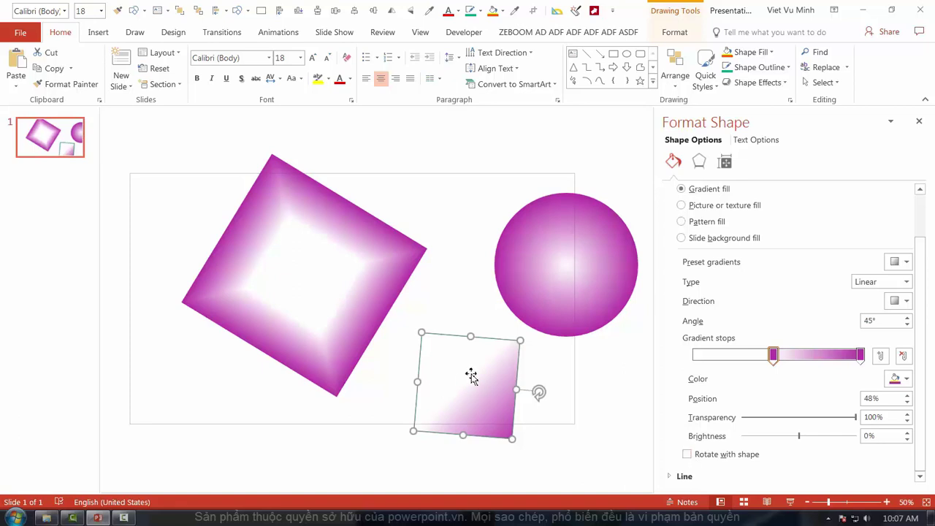
pyautogui.moveTo(538, 393); pyautogui.dragTo(421, 316)
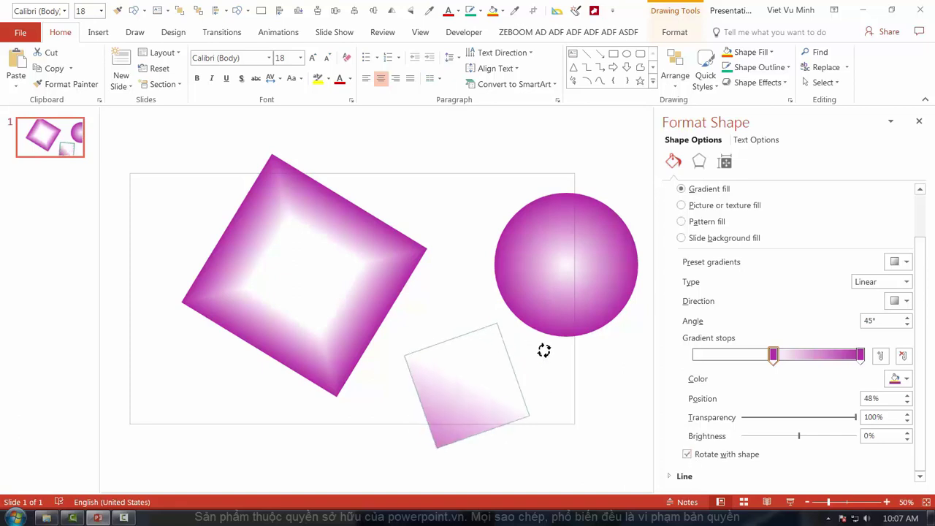
pyautogui.click(686, 453)
pyautogui.click(688, 454)
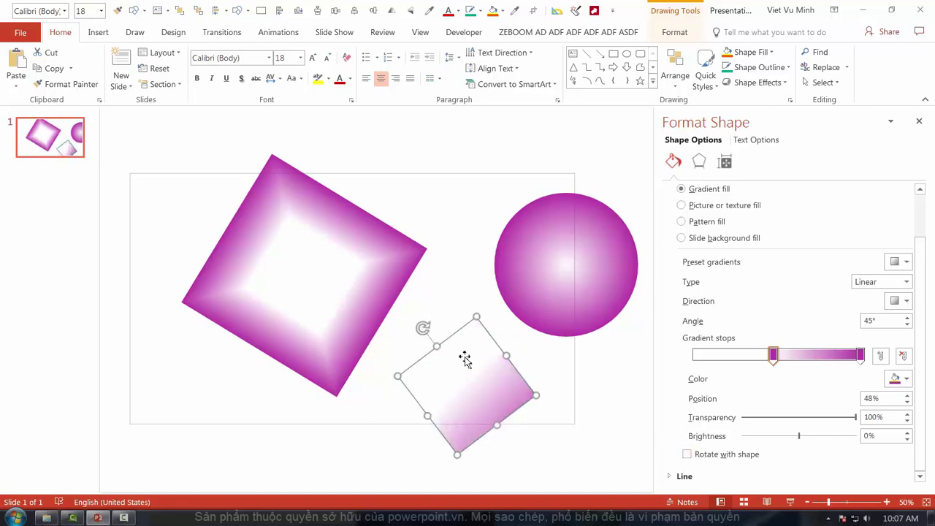
pyautogui.moveTo(422, 328); pyautogui.dragTo(461, 327)
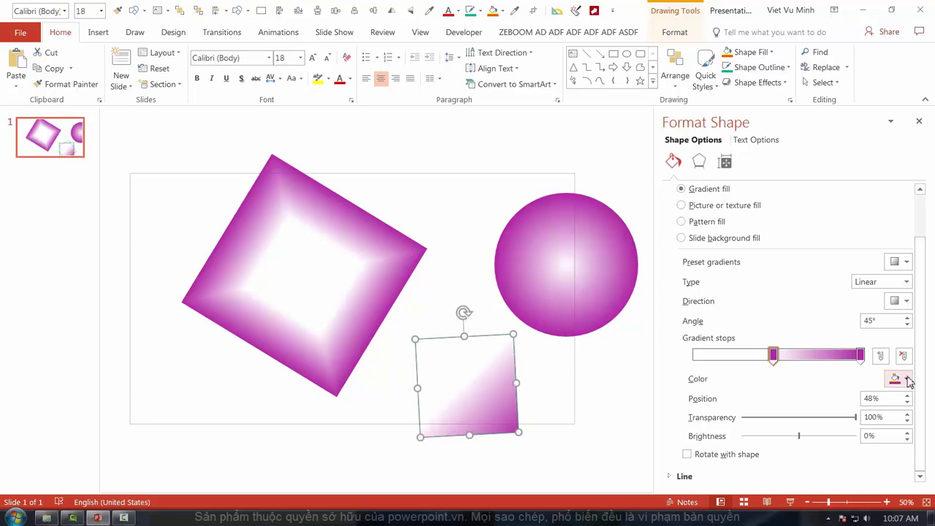
# Set the gradient to 0°, enable Rotate with shape, and undo the square's rotation.
pyautogui.click(906, 302)
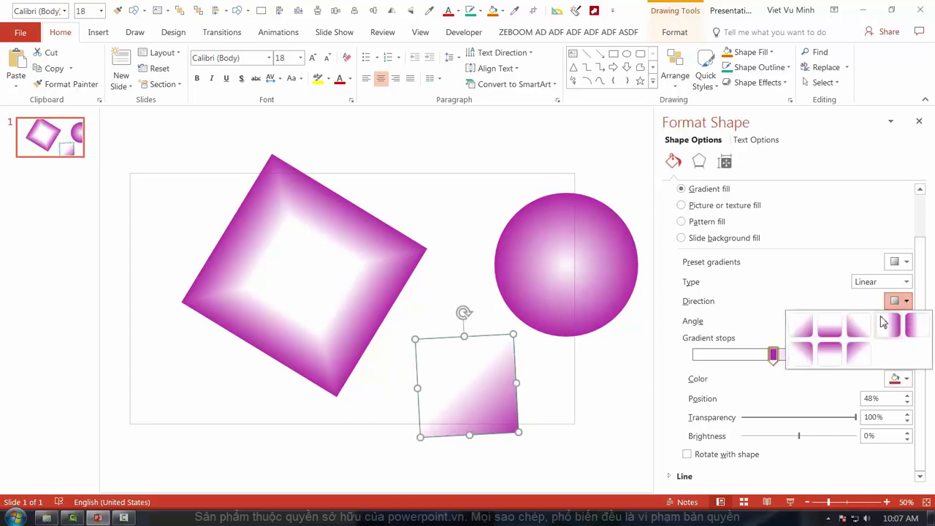
pyautogui.click(889, 326)
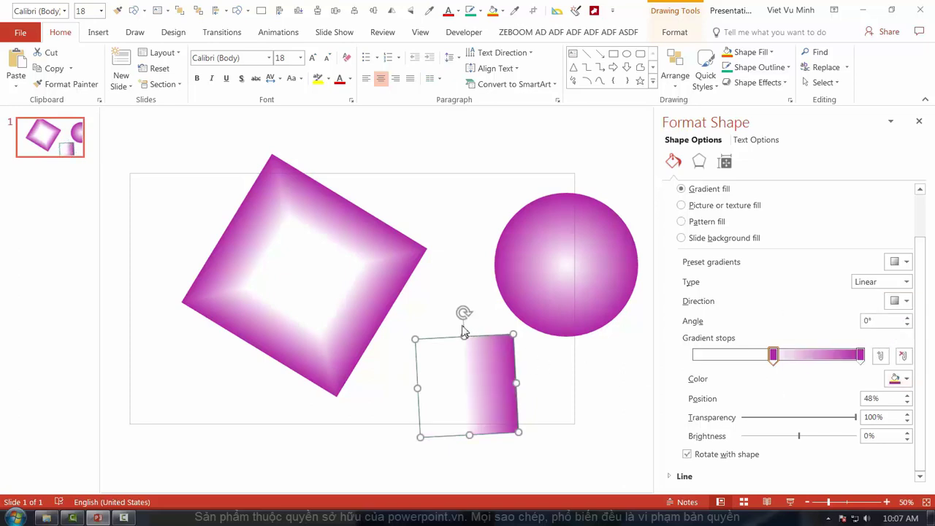
pyautogui.moveTo(463, 313); pyautogui.dragTo(509, 329)
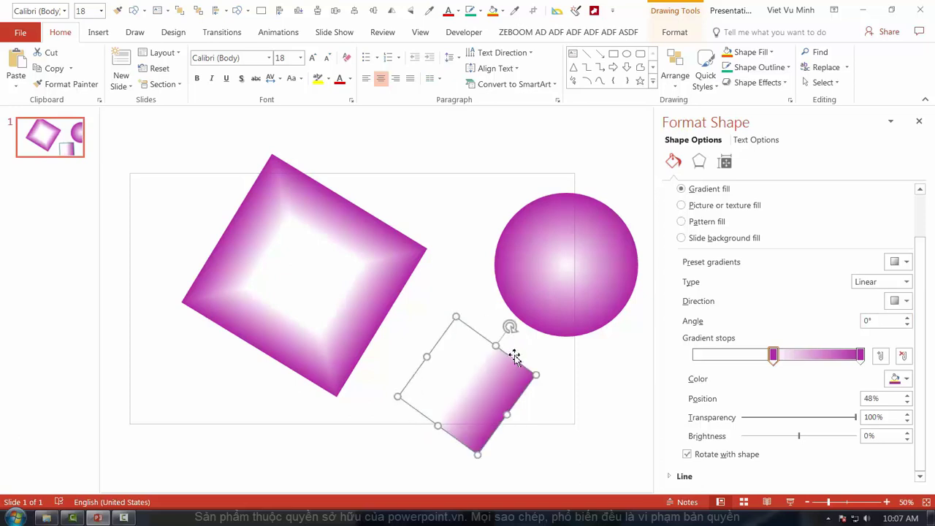
pyautogui.click(687, 455)
pyautogui.moveTo(519, 334)
pyautogui.mouseDown()
pyautogui.moveTo(547, 379)
pyautogui.moveTo(511, 447)
pyautogui.moveTo(448, 455)
pyautogui.moveTo(423, 407)
pyautogui.mouseUp()
pyautogui.click(687, 455)
pyautogui.hotkey('ctrl', 'z')
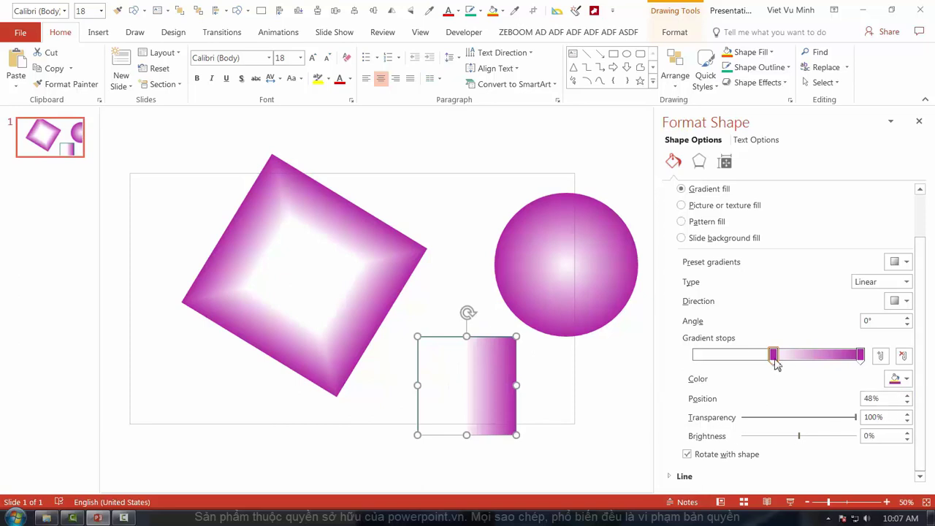
# Move the gradient stop to 59%, set its brightness to 23%, and raise the angle to 40°.
pyautogui.moveTo(773, 356)
pyautogui.mouseDown()
pyautogui.moveTo(752, 356)
pyautogui.moveTo(792, 356)
pyautogui.mouseUp()
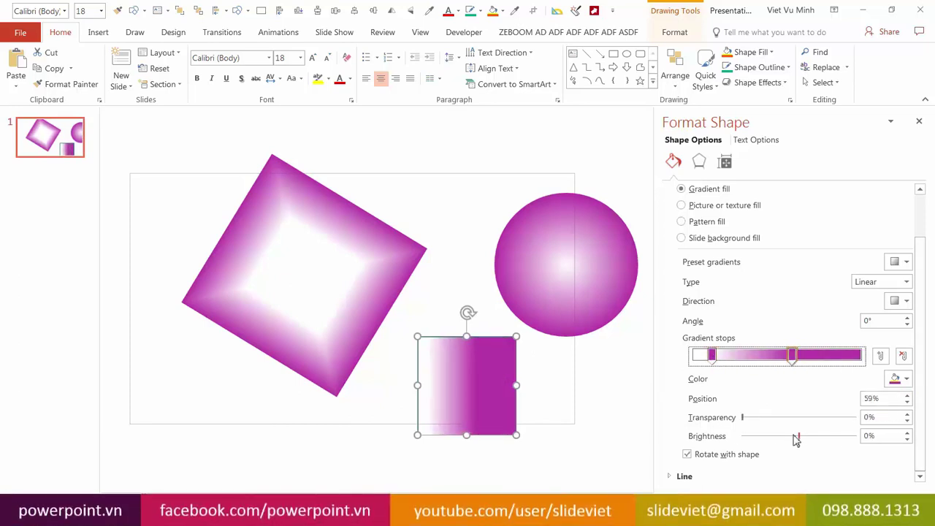
pyautogui.moveTo(796, 436); pyautogui.dragTo(829, 437)
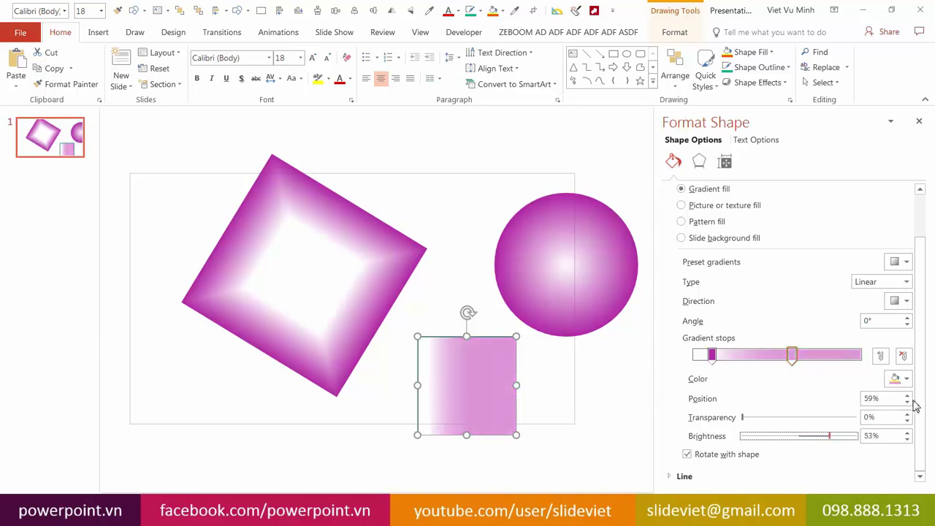
pyautogui.click(904, 378)
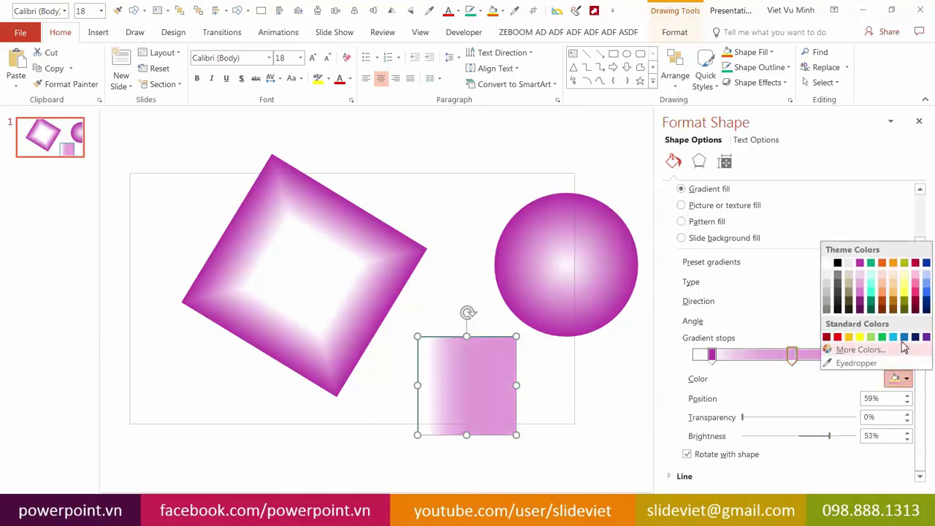
pyautogui.click(819, 433)
pyautogui.moveTo(829, 436)
pyautogui.mouseDown()
pyautogui.moveTo(803, 442)
pyautogui.moveTo(813, 438)
pyautogui.mouseUp()
pyautogui.click(908, 317)
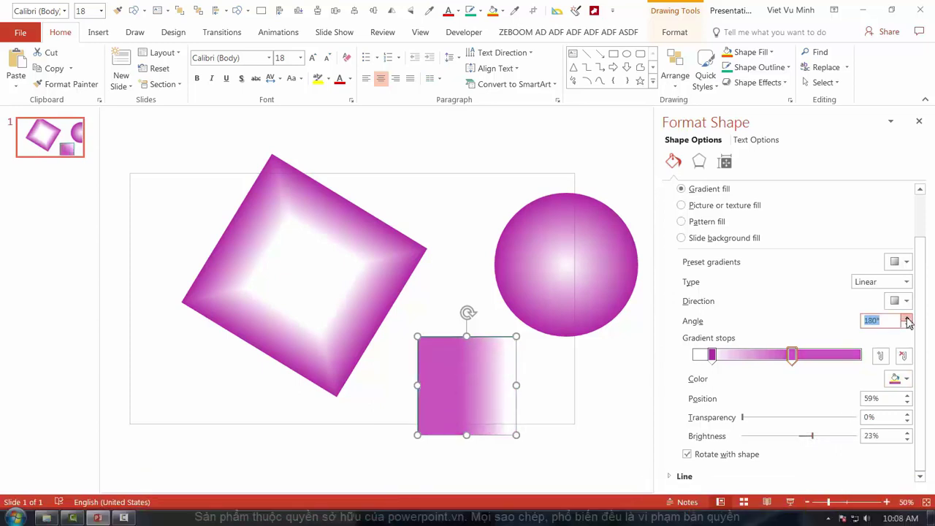
pyautogui.click(907, 317)
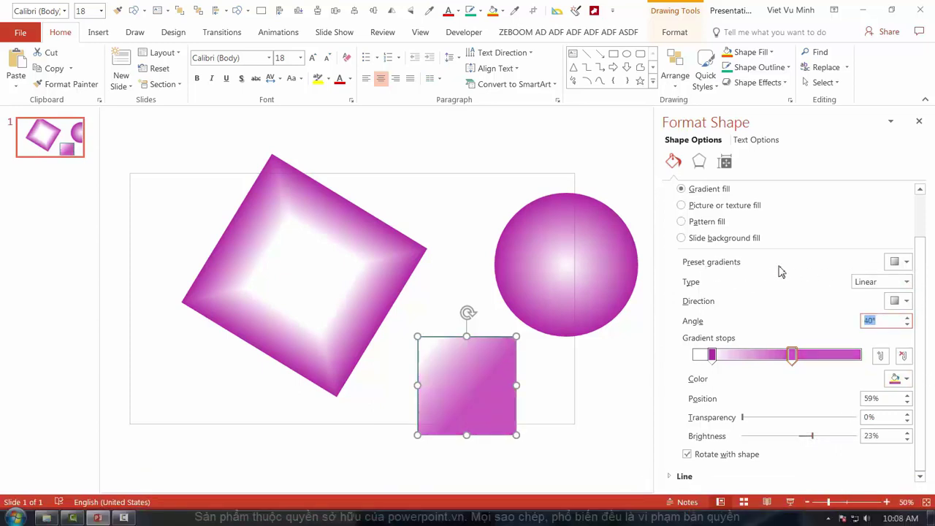
pyautogui.click(899, 263)
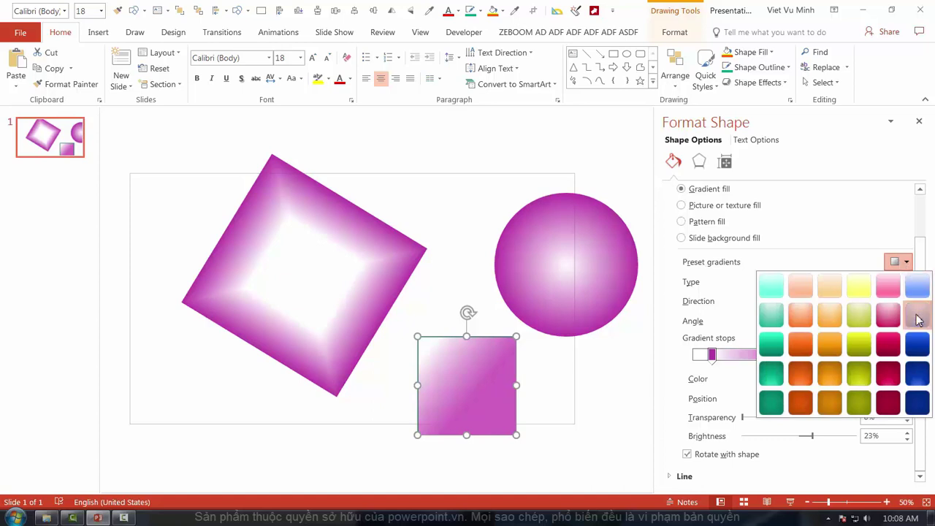
# Apply the teal preset gradient and reposition its stops to 29% and 70%.
pyautogui.click(916, 315)
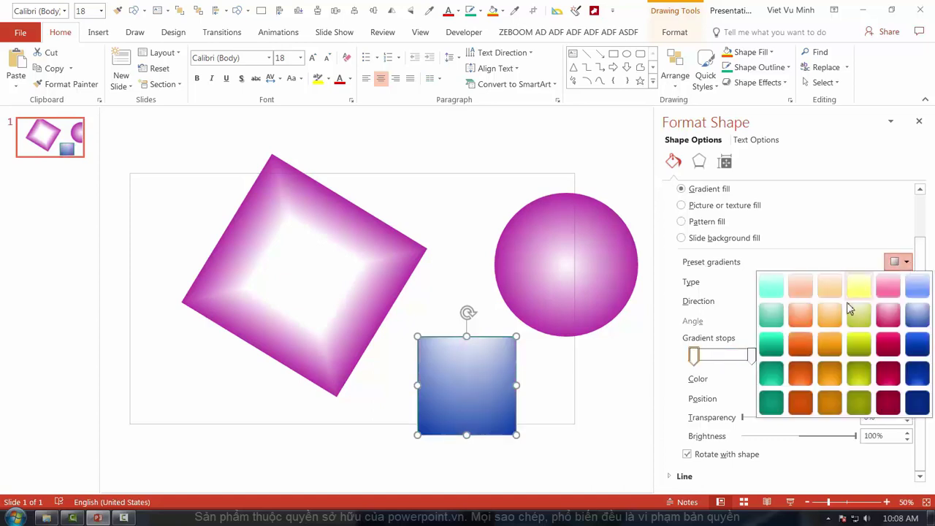
pyautogui.click(777, 319)
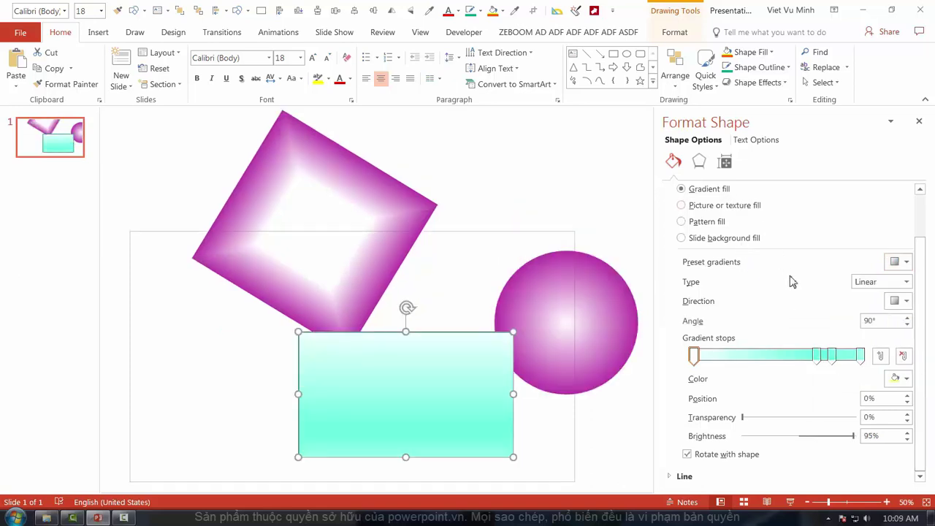
pyautogui.moveTo(816, 358); pyautogui.dragTo(742, 357)
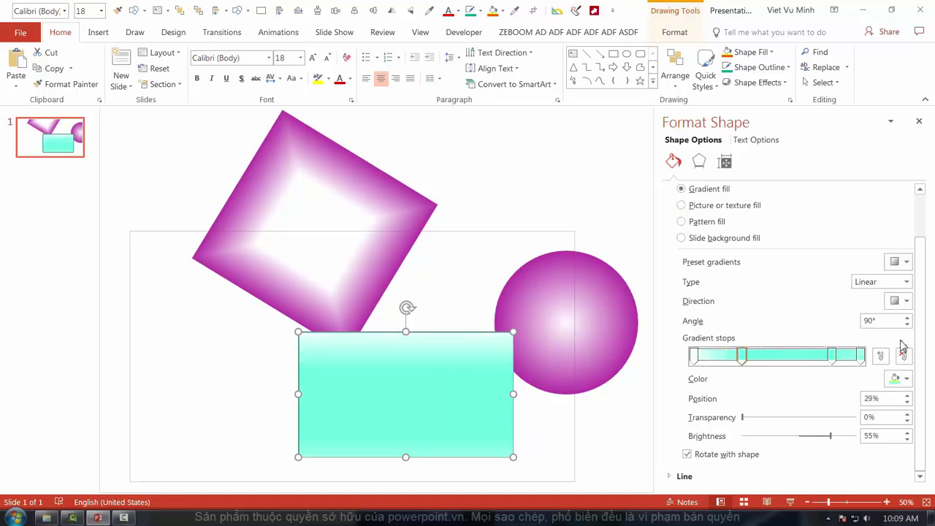
pyautogui.moveTo(743, 417); pyautogui.dragTo(855, 425)
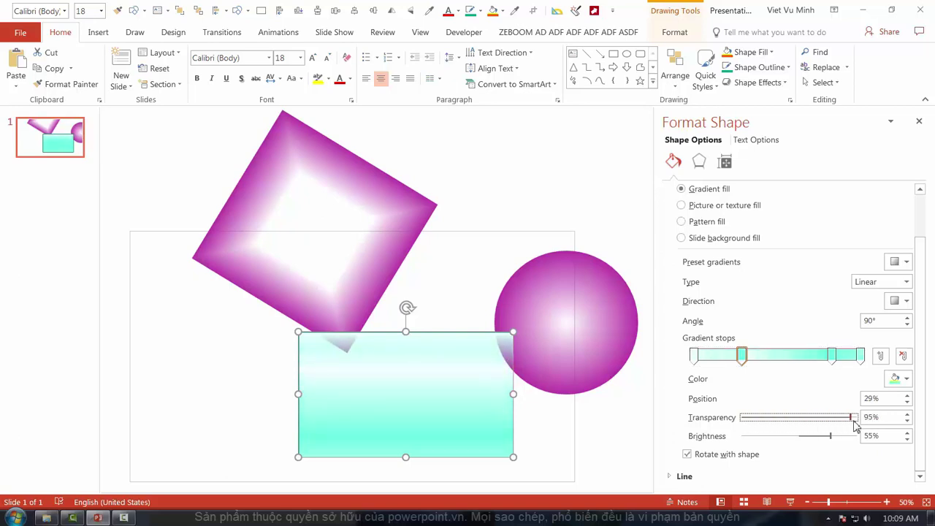
pyautogui.click(834, 357)
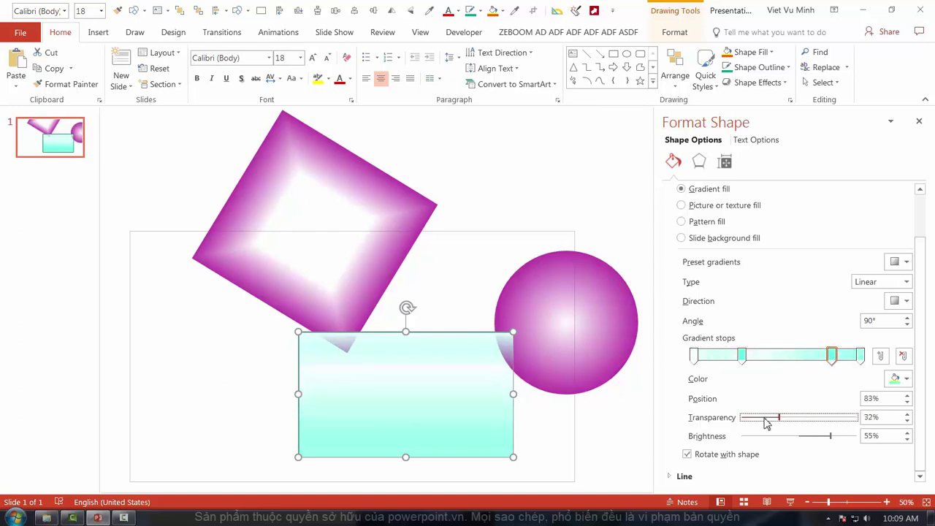
pyautogui.moveTo(748, 416); pyautogui.dragTo(742, 418)
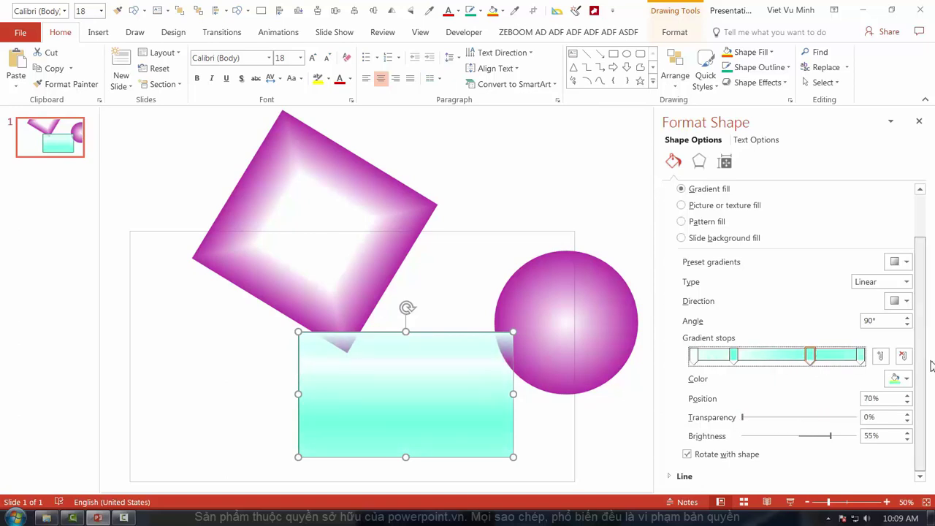